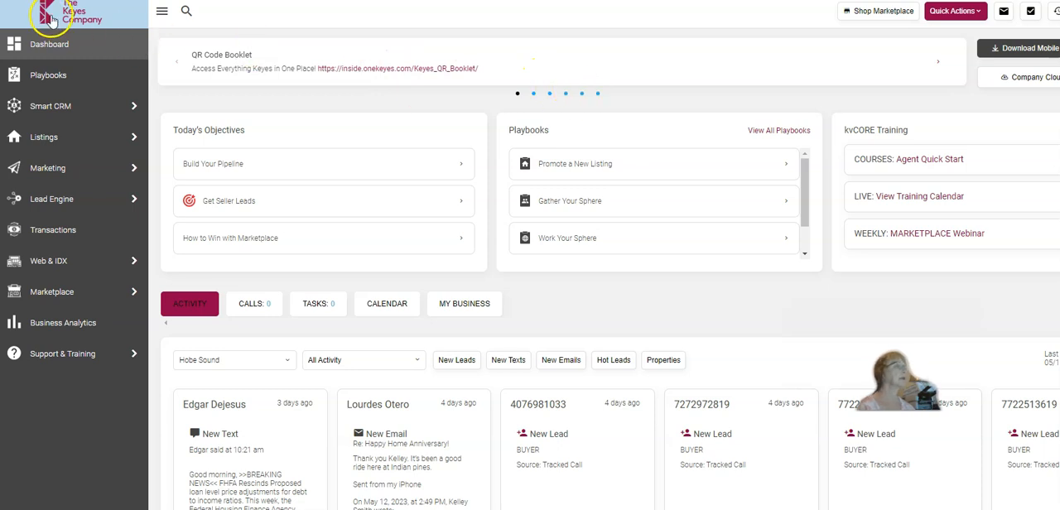
Open CORE Present from the marketing tools and start a Win the Listing presentation for a seller
mouse_move(43, 170)
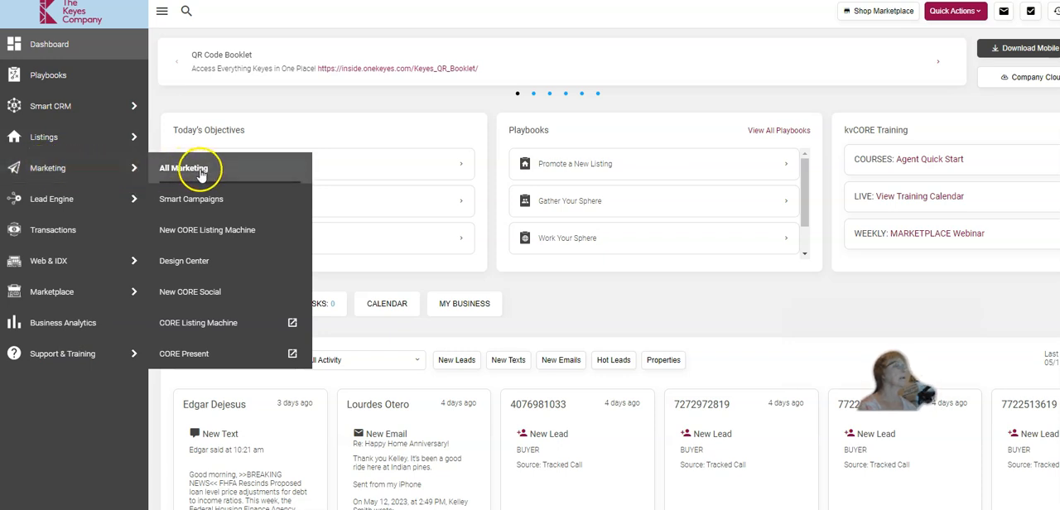
left_click(193, 356)
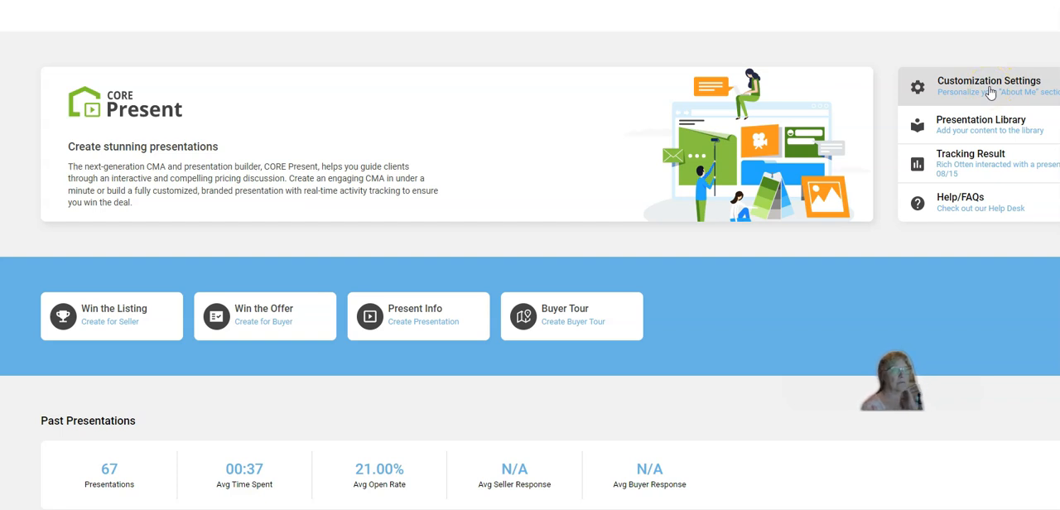
left_click(116, 323)
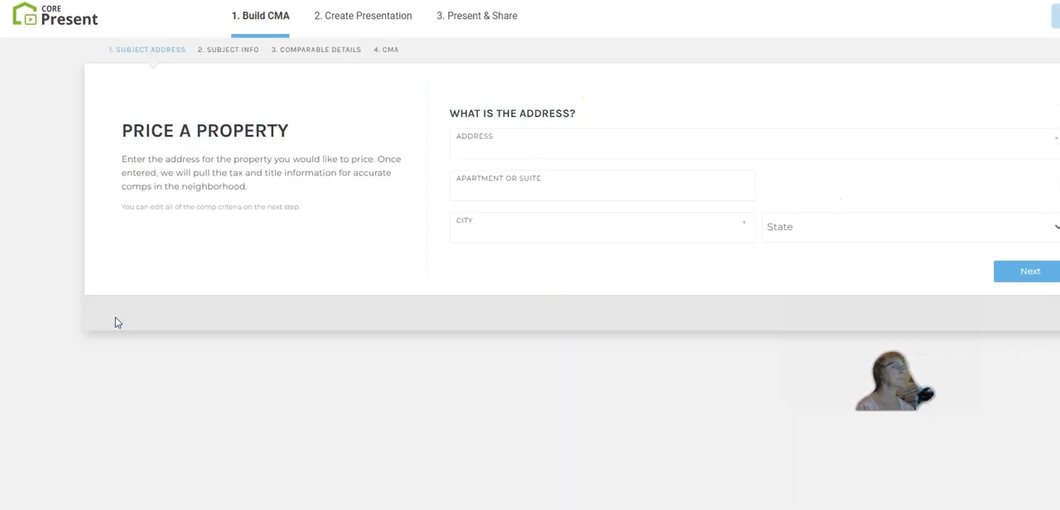
Enter the subject property's address, accept its property information, and proceed to the comparable details
left_click(538, 144)
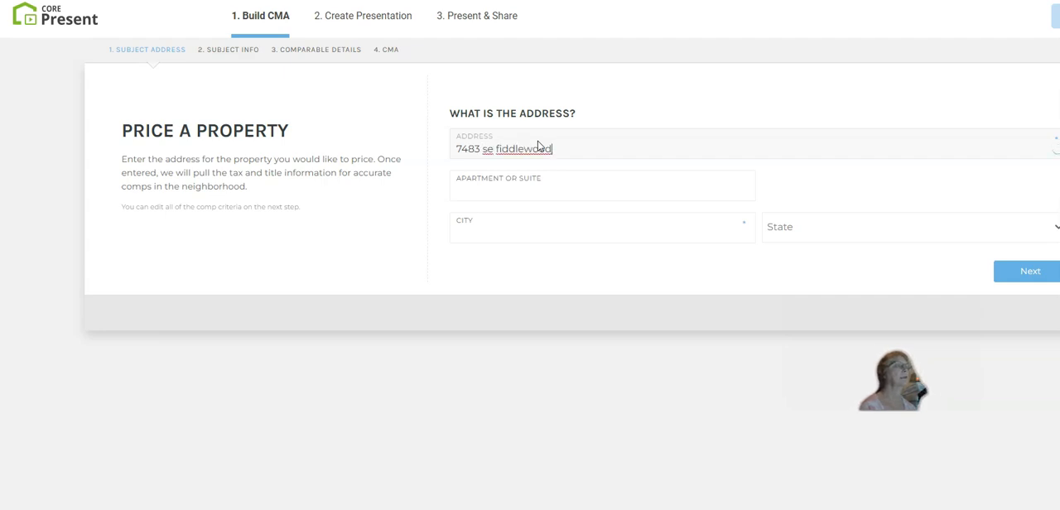
left_click(536, 176)
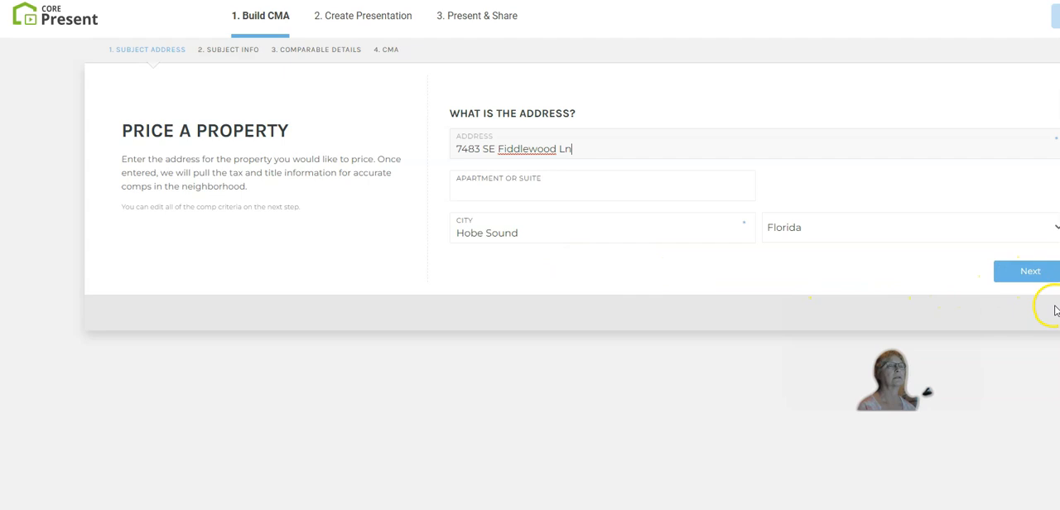
left_click(1009, 274)
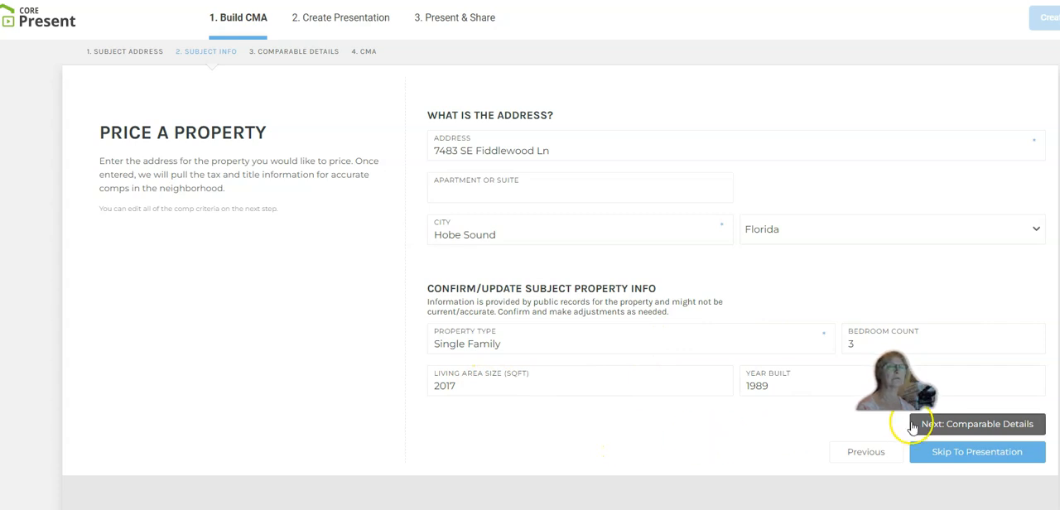
left_click(982, 427)
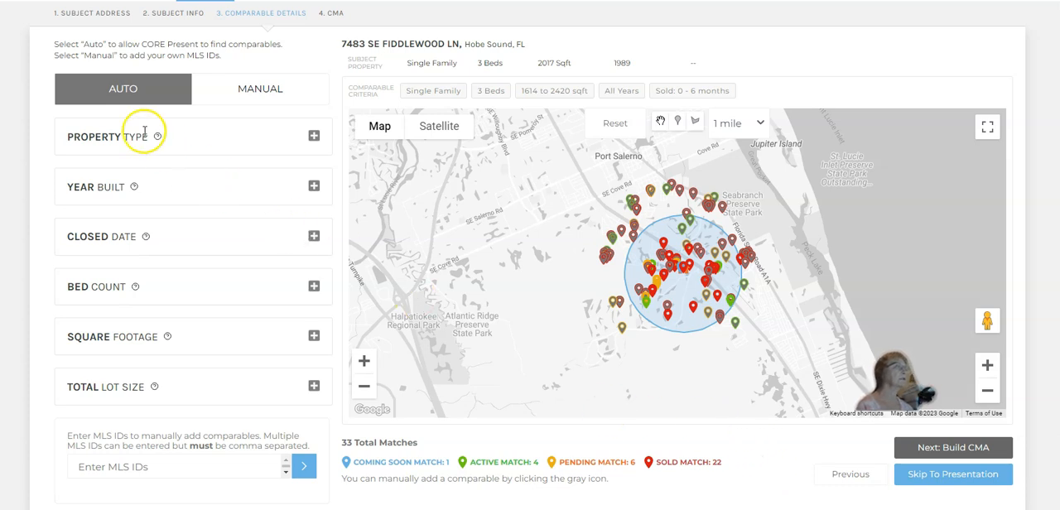
Check the property type criterion and limit comparables to homes built from 1980 to 2023
left_click(313, 137)
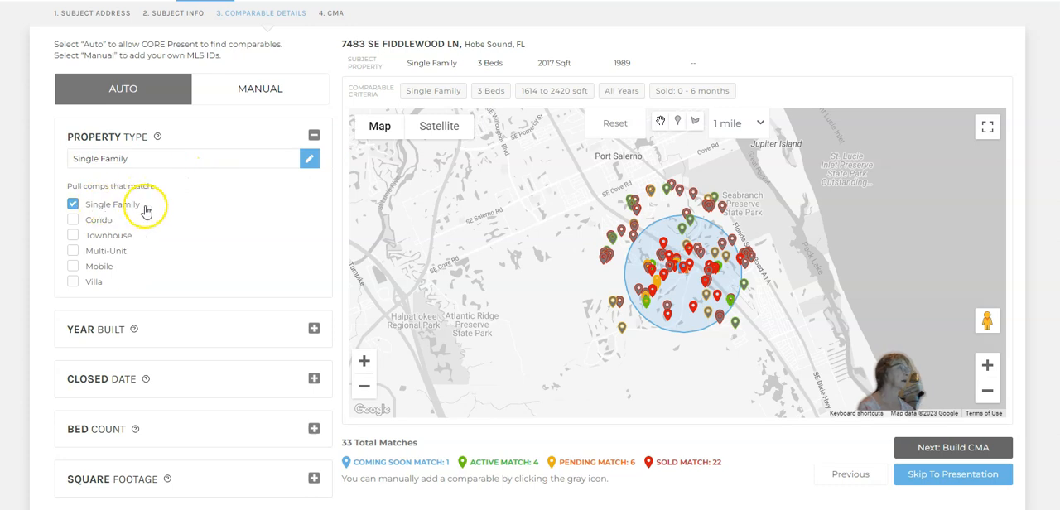
left_click(313, 135)
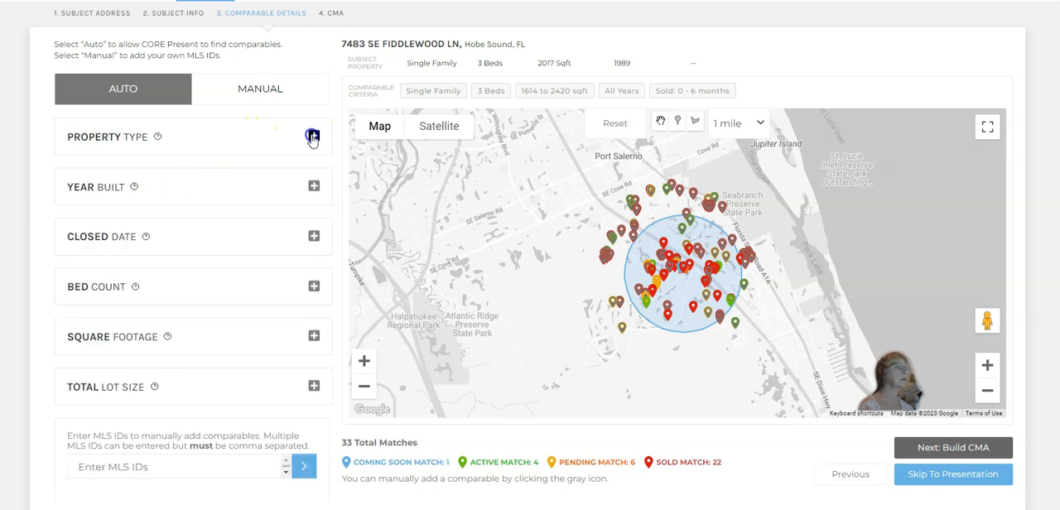
left_click(312, 186)
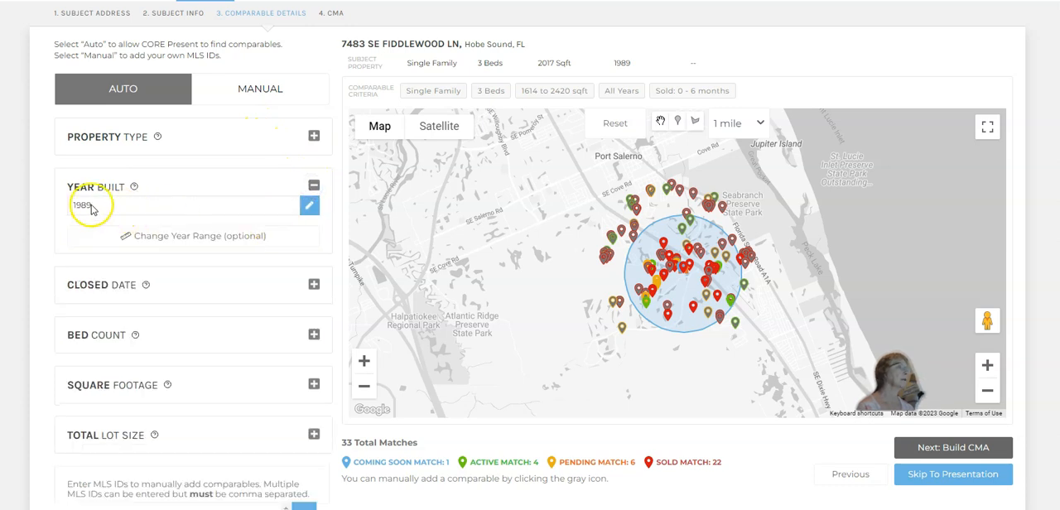
left_click(145, 236)
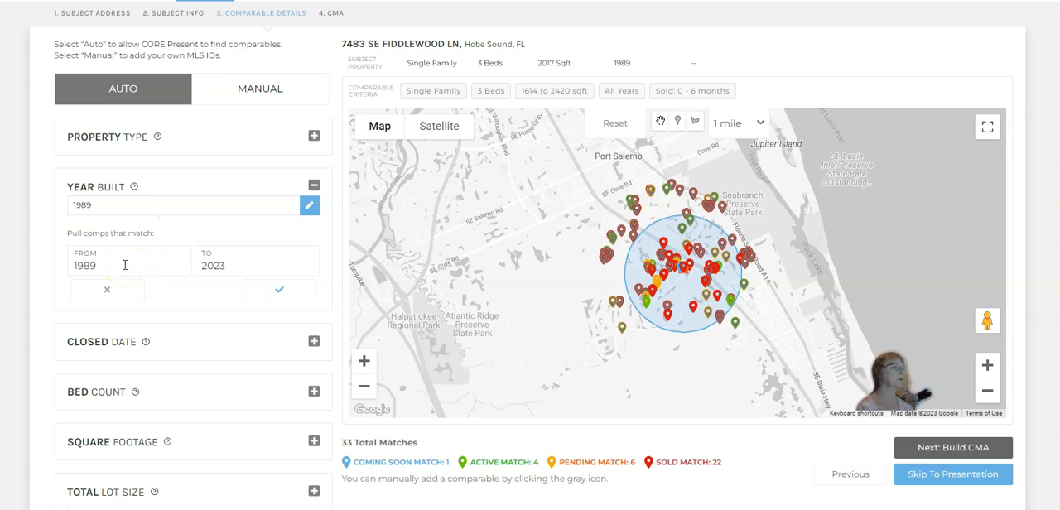
left_click_drag(124, 265, 60, 269)
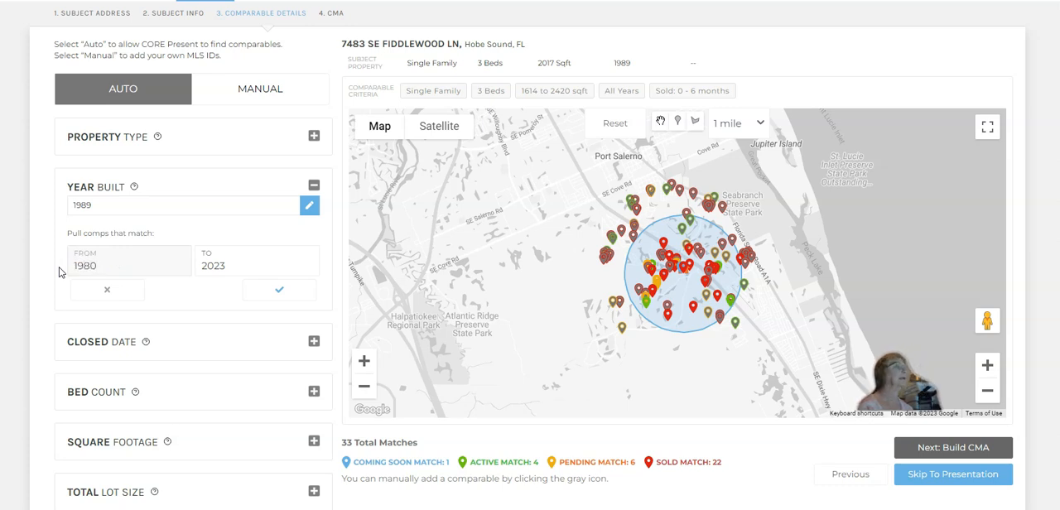
left_click(280, 292)
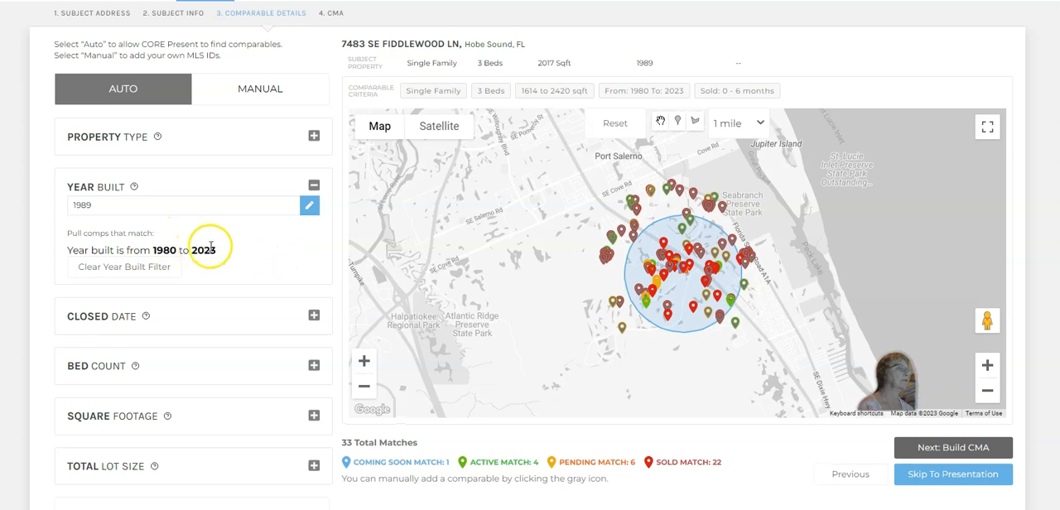
Try closed date ranges of 9, 12 and 6 months, and settle on comparables sold within 0 to 3 months
left_click(313, 315)
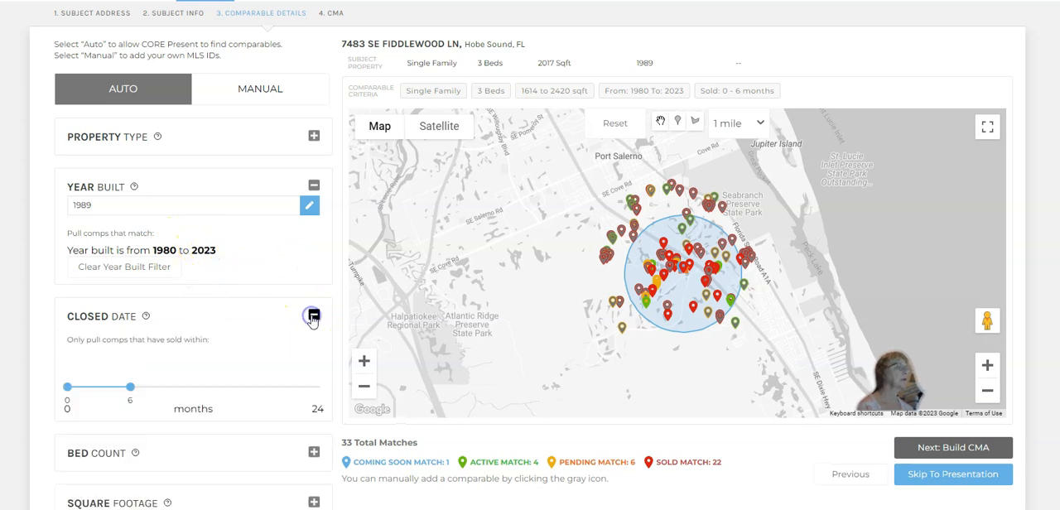
left_click(165, 388)
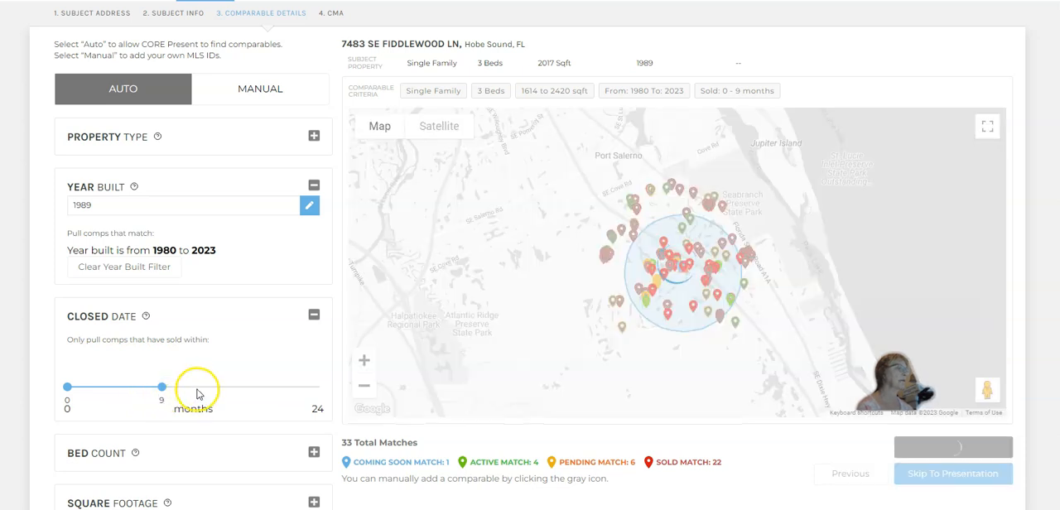
left_click(196, 387)
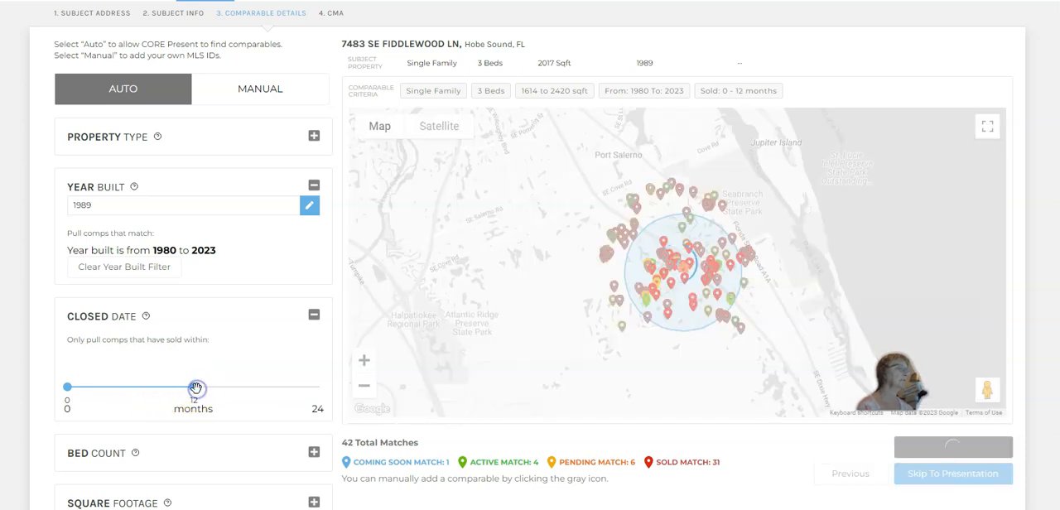
left_click(120, 387)
left_click_drag(120, 387, 64, 387)
left_click_drag(193, 388, 132, 383)
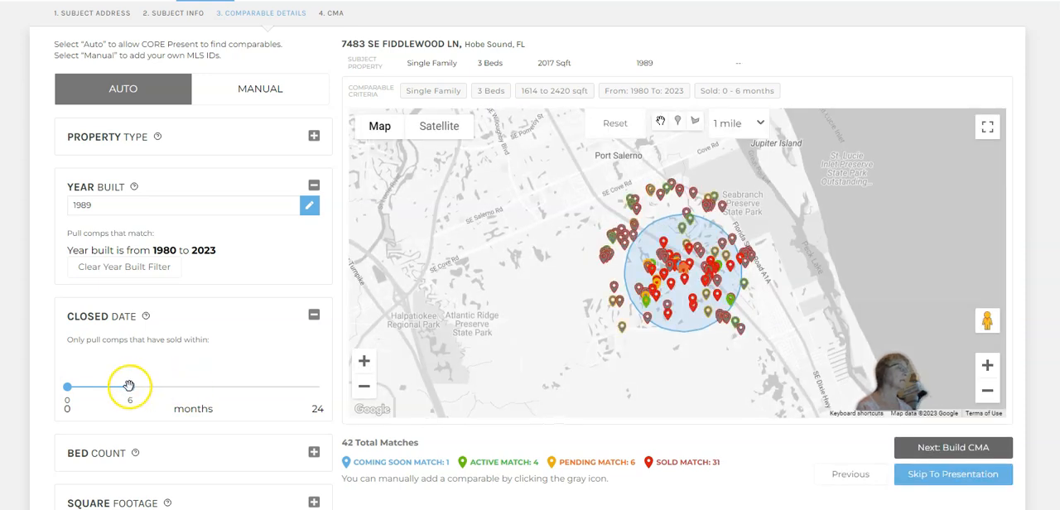
left_click_drag(129, 386, 99, 388)
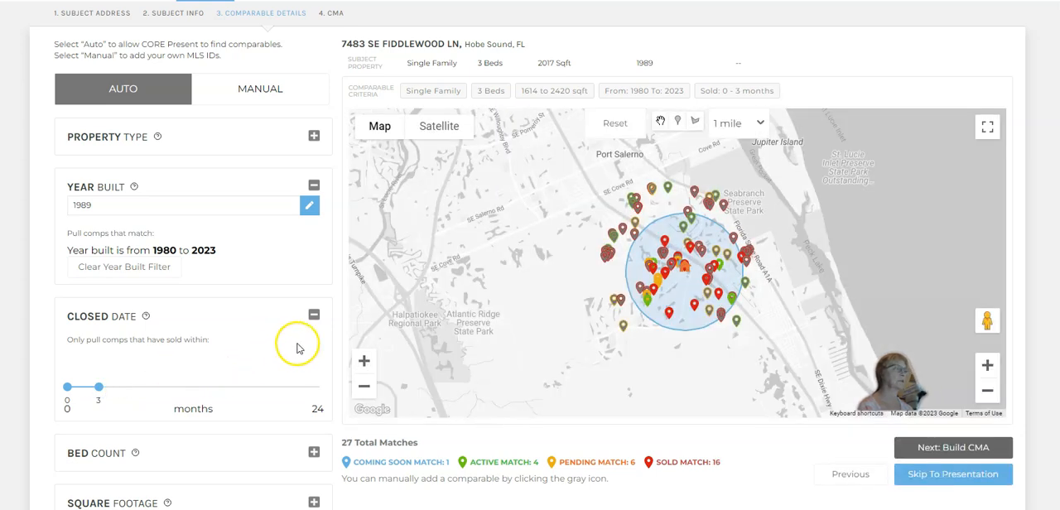
left_click(313, 317)
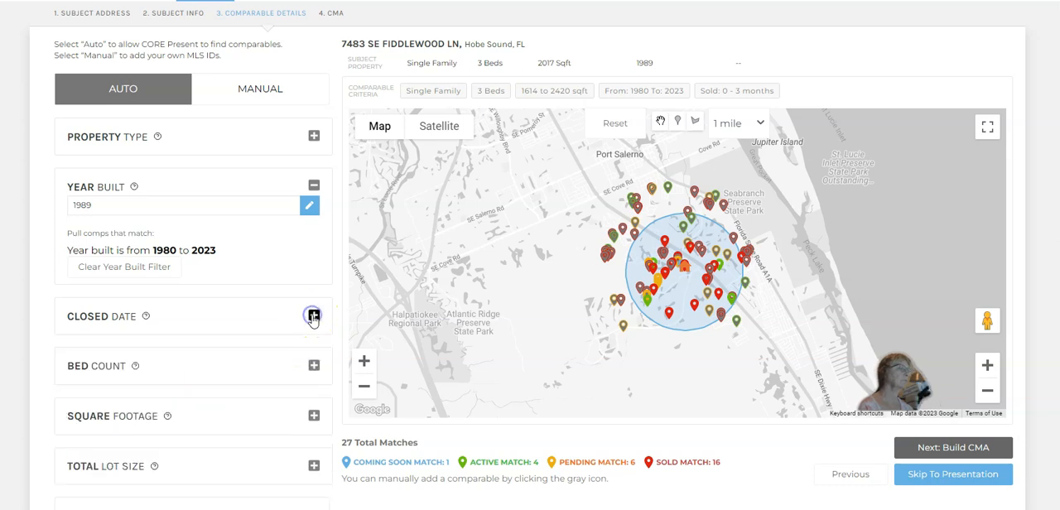
Widen the bed count criterion to match comparables with 3 to 4 bedrooms
left_click(314, 366)
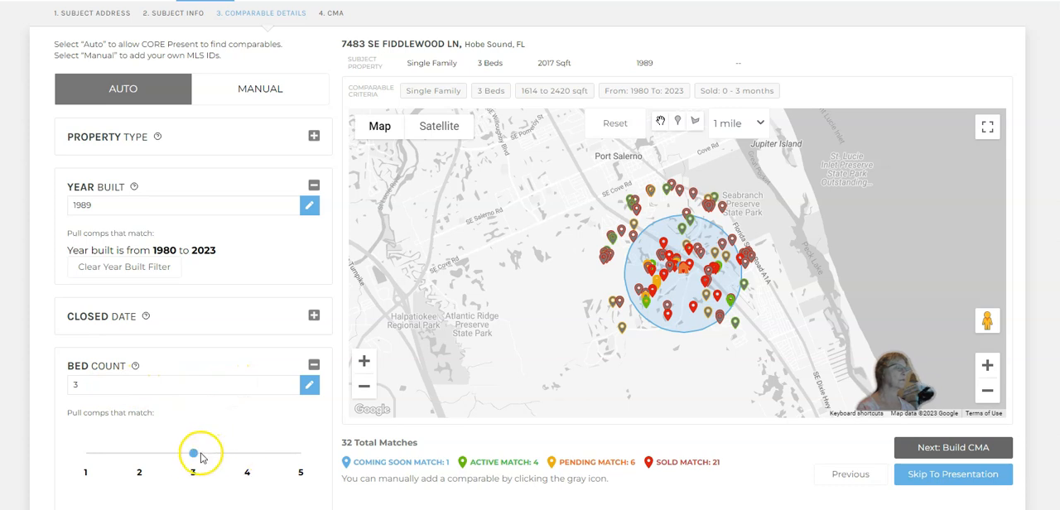
left_click(248, 455)
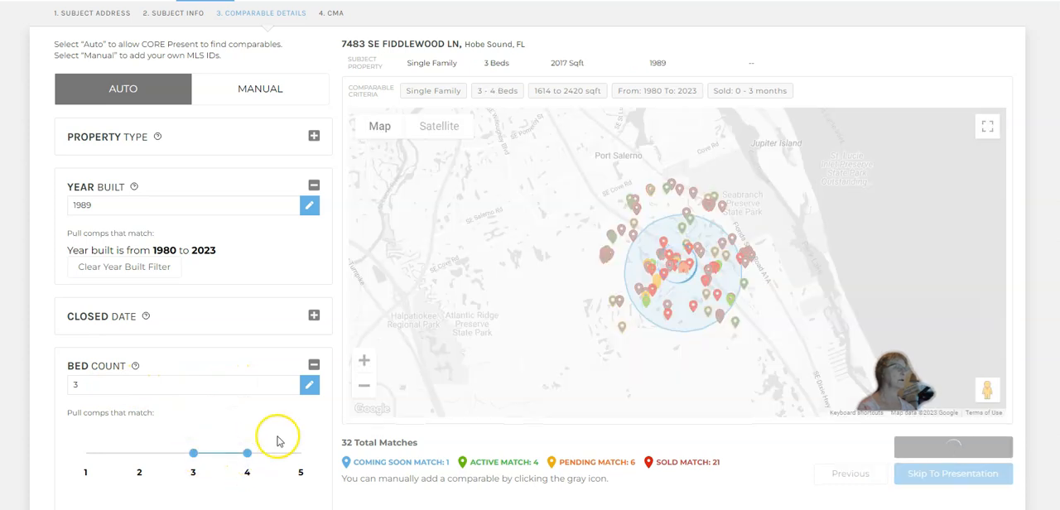
left_click(313, 366)
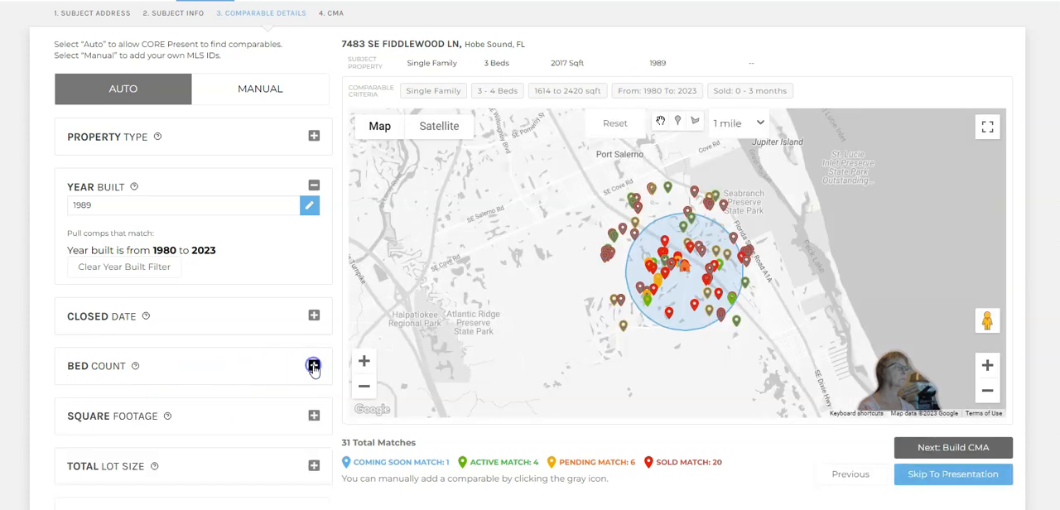
Review the square footage and total lot size criteria for the comparables
left_click(313, 417)
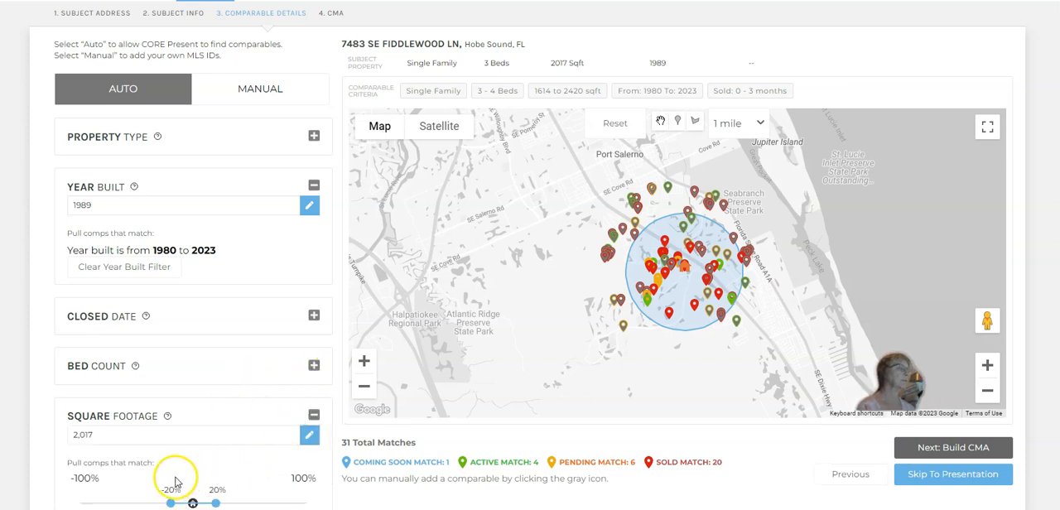
left_click(312, 415)
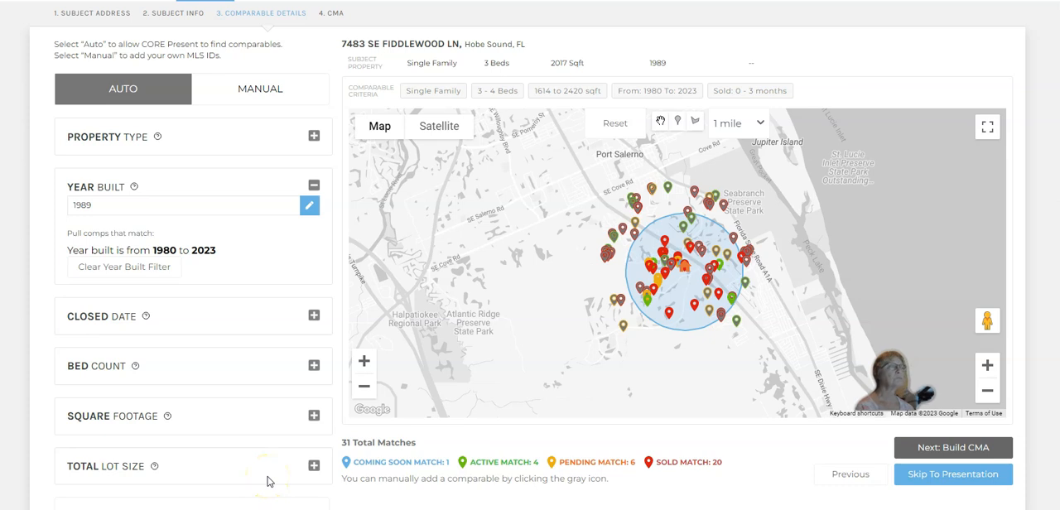
left_click(314, 466)
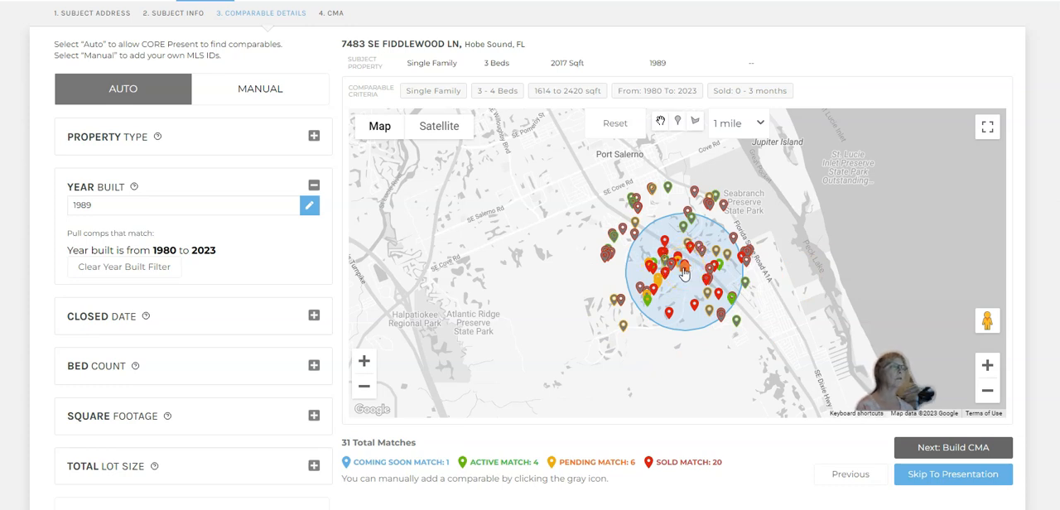
Draw a polygon search area on the satellite map around the subject property's neighborhood, from Seabranch Blvd southwest past Cedar Cir
left_click(695, 124)
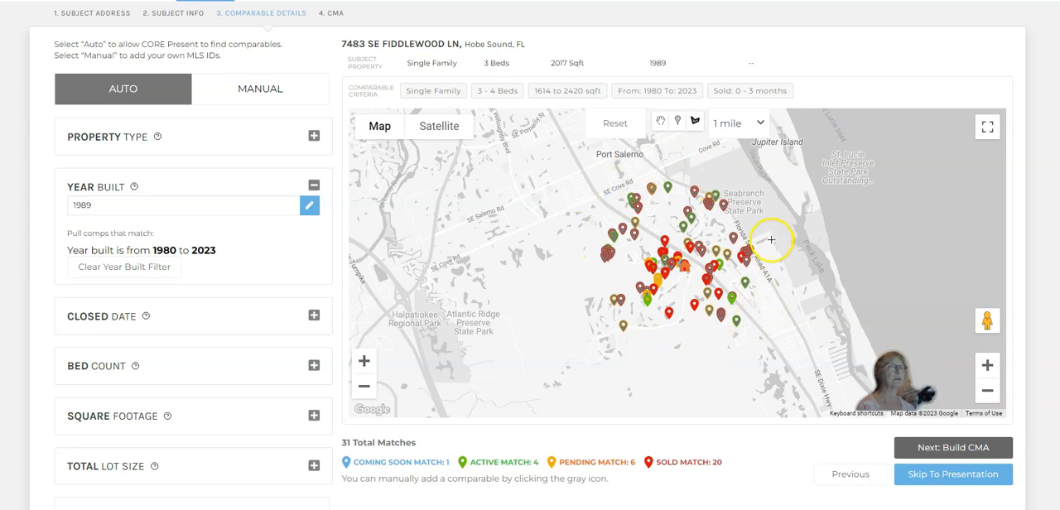
left_click(988, 364)
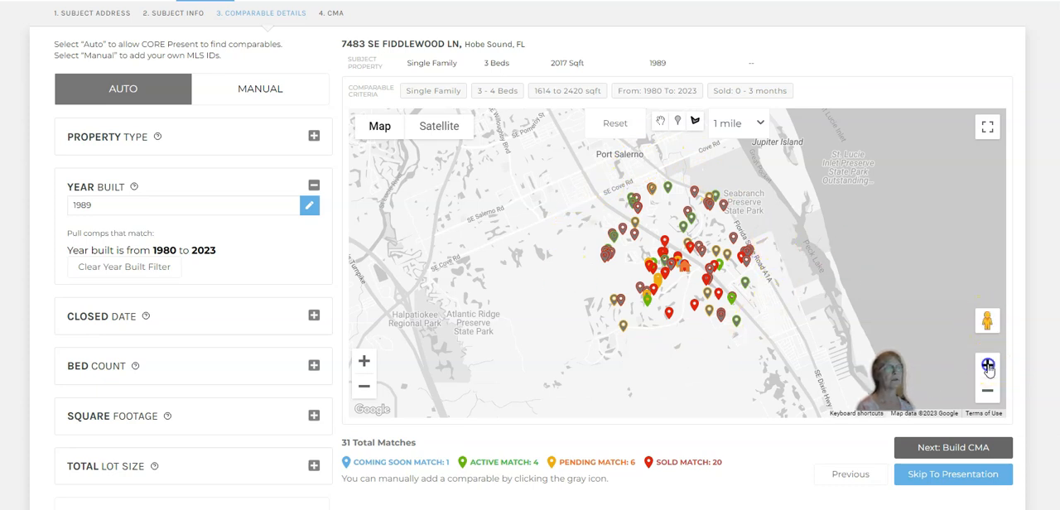
left_click(988, 369)
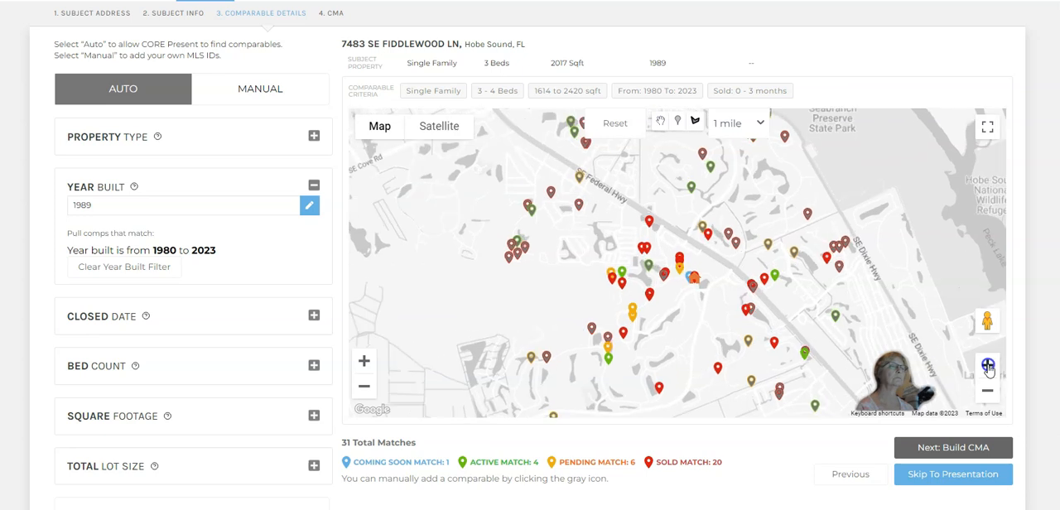
left_click_drag(772, 360, 733, 275)
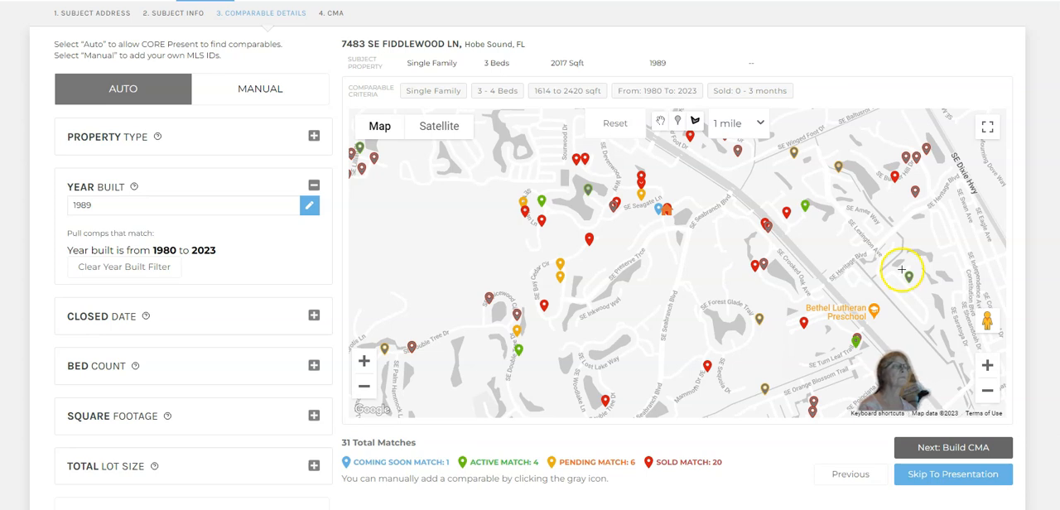
left_click(433, 129)
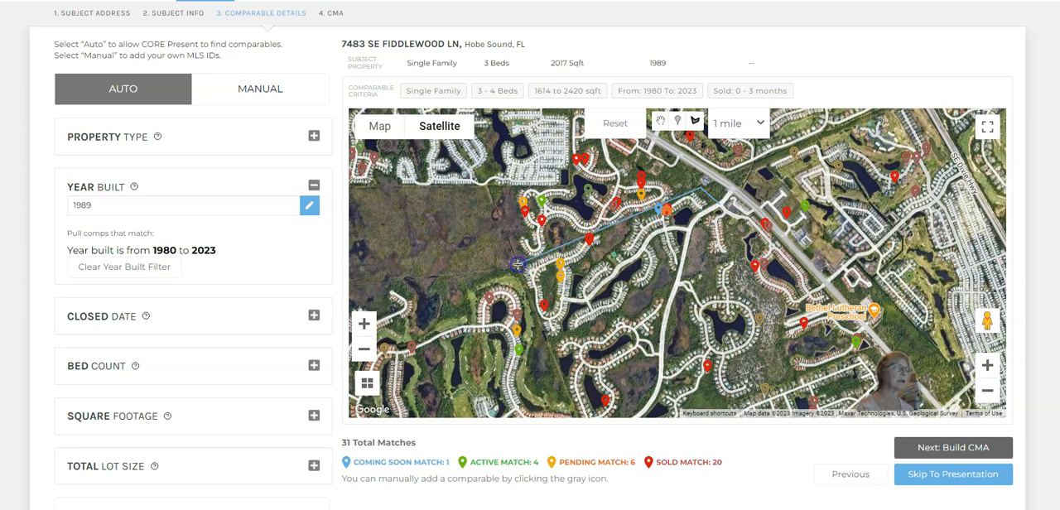
left_click(545, 346)
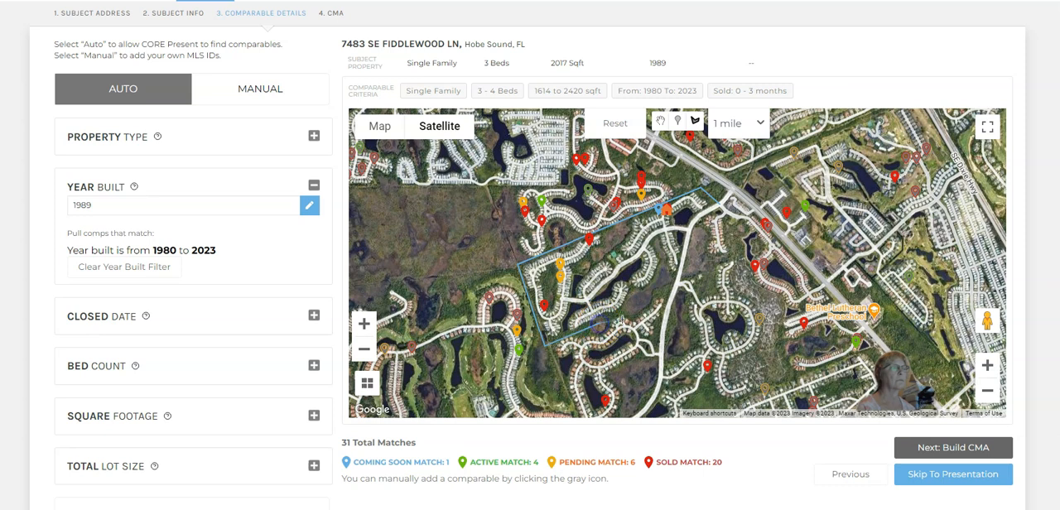
left_click(679, 277)
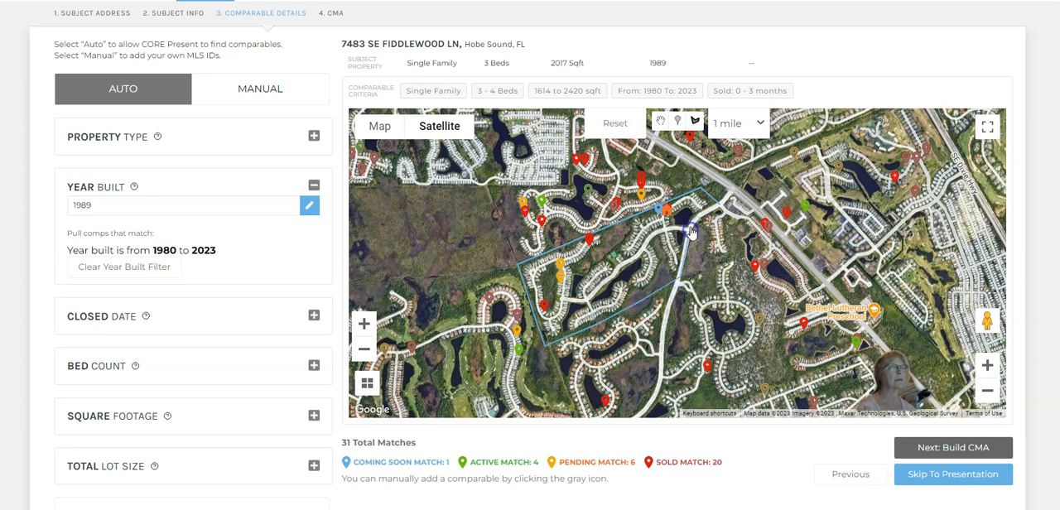
left_click(717, 206)
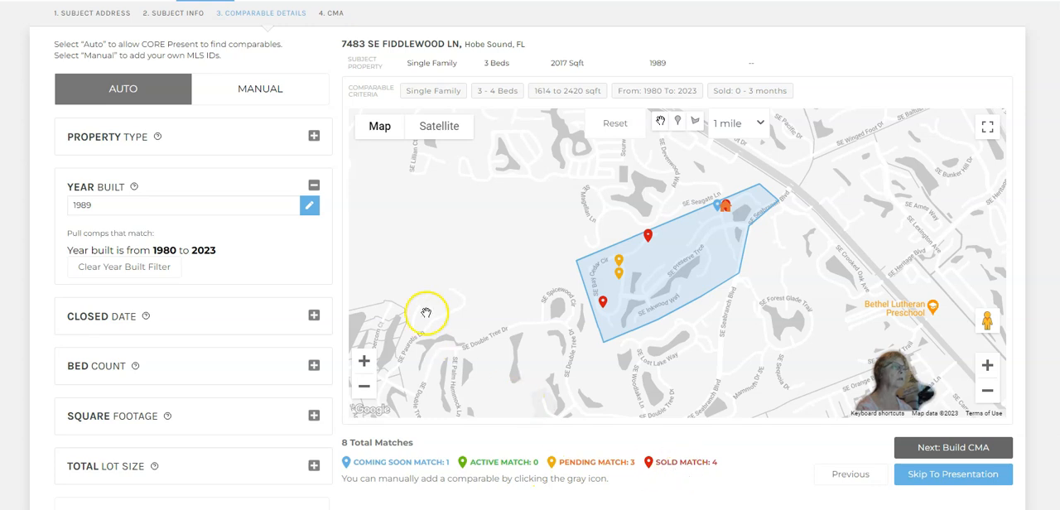
Widen the closed date criterion to comparables sold within 0 to 6 months
left_click(312, 186)
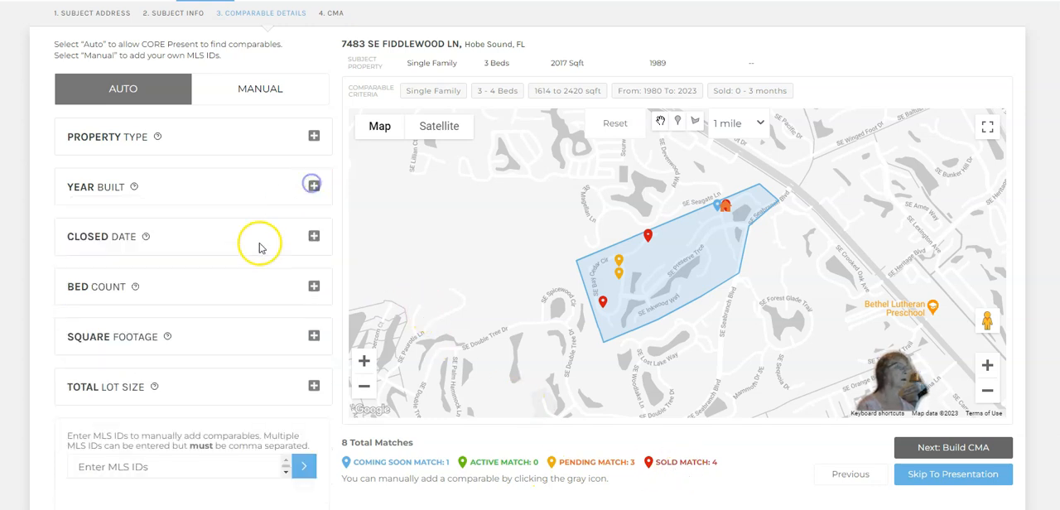
left_click(312, 236)
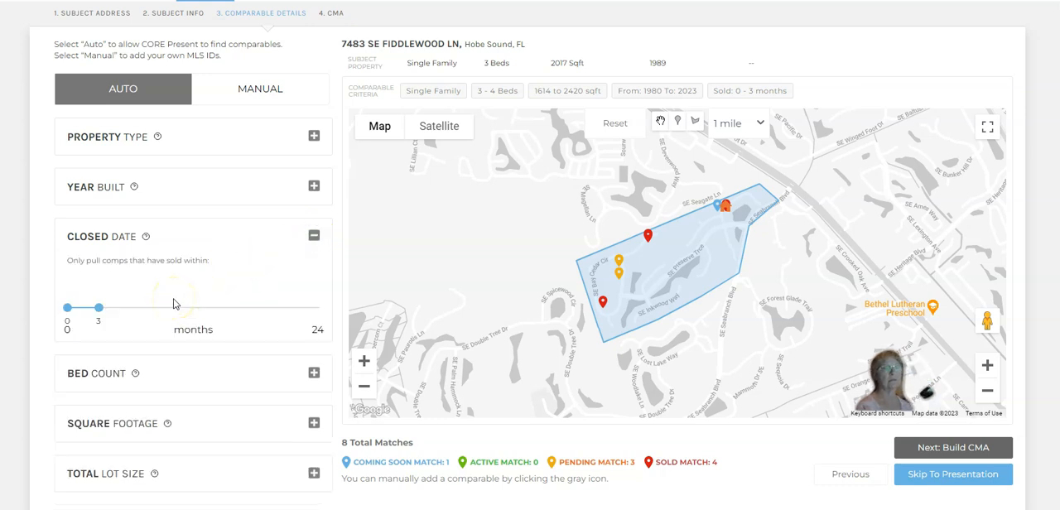
left_click(133, 312)
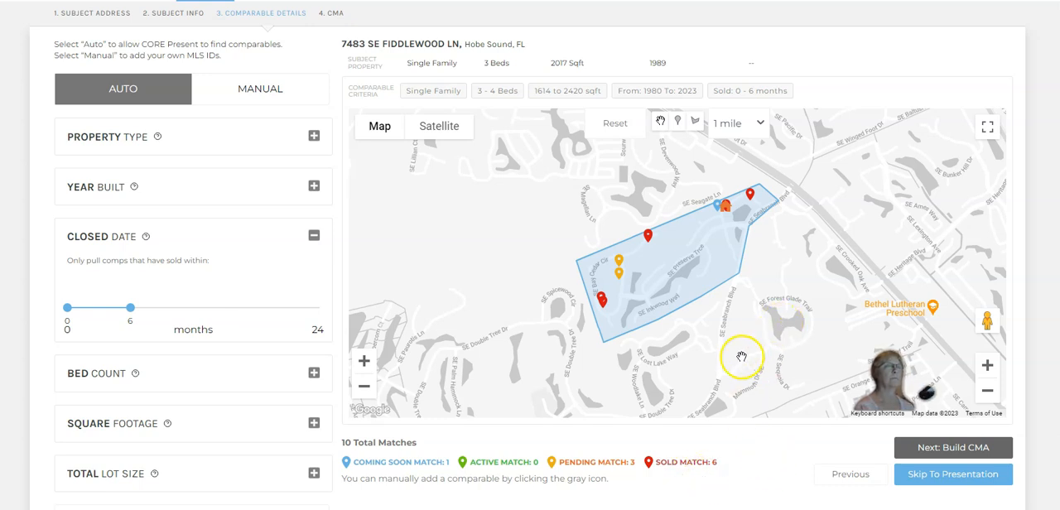
Build the CMA from the matched comparables and bring up its price comparison timeline
left_click(957, 448)
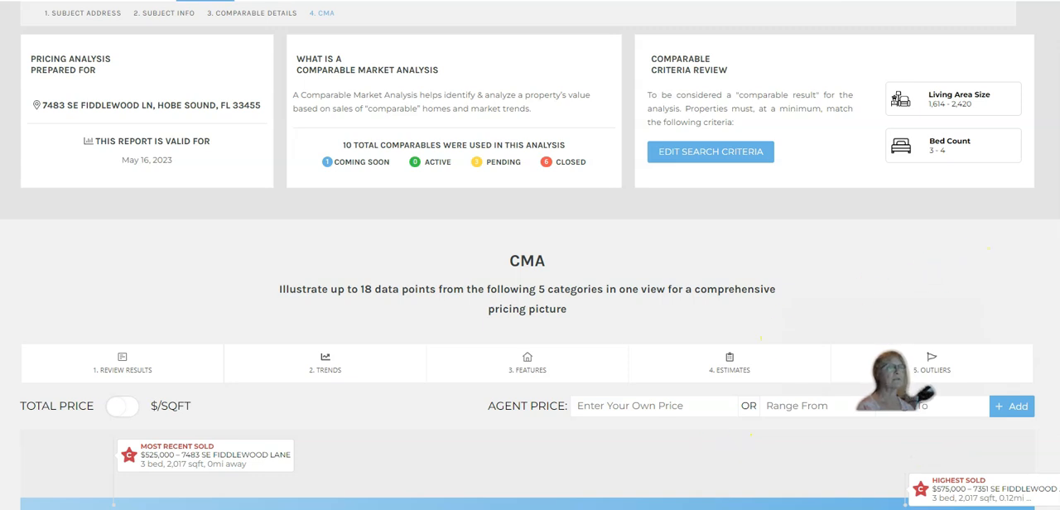
scroll(530, 265, "down", 2)
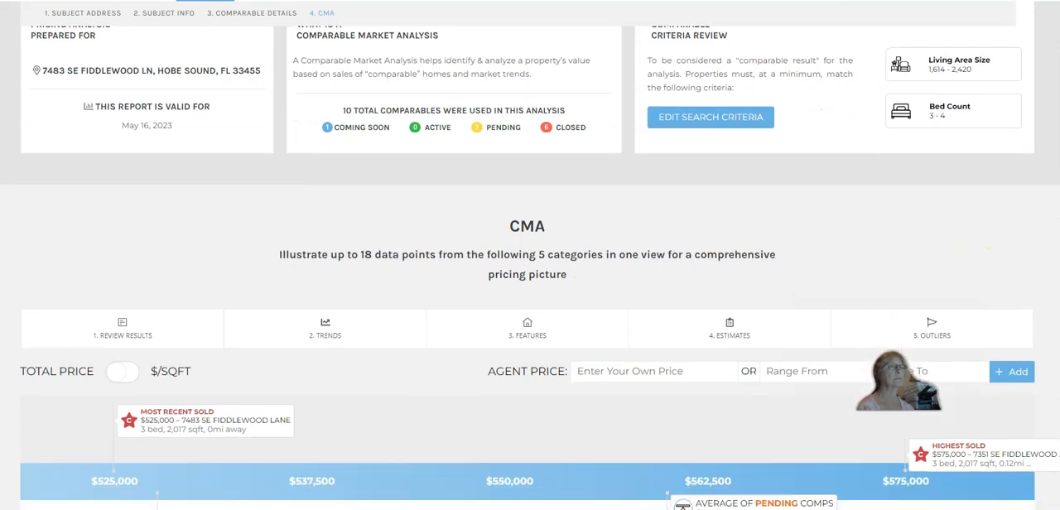
scroll(530, 265, "down", 3)
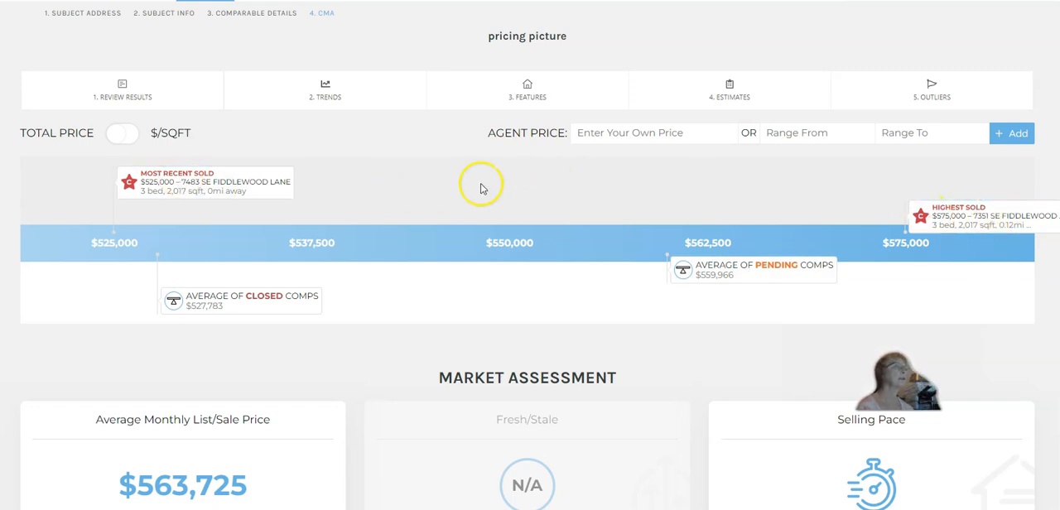
Open the most recent sold comparable from the price timeline and browse its listing photos
left_click(176, 183)
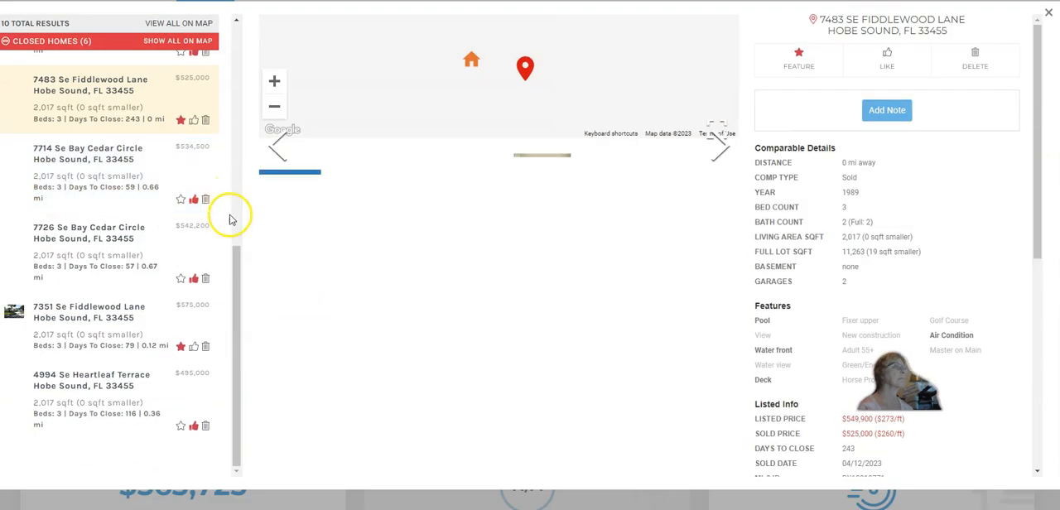
left_click_drag(234, 259, 239, 35)
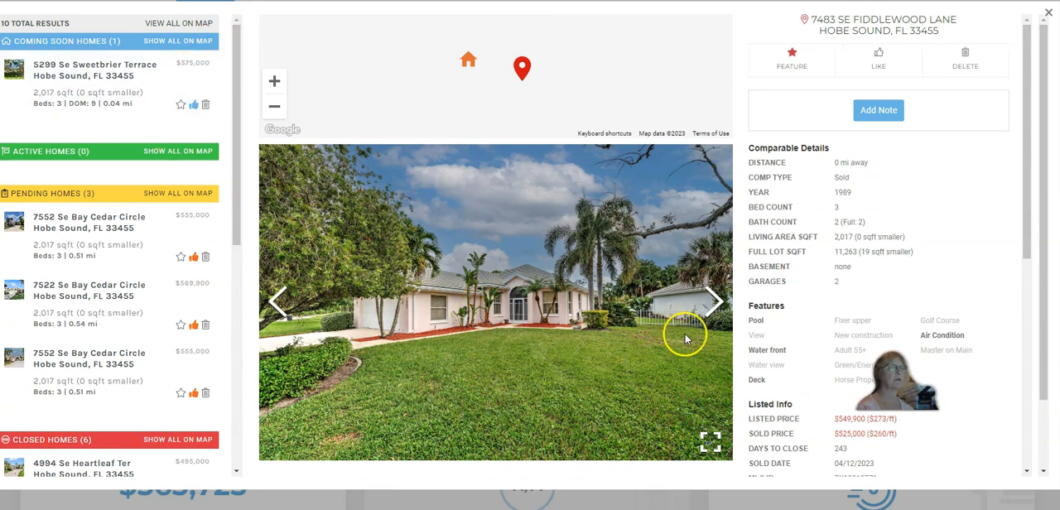
left_click(716, 305)
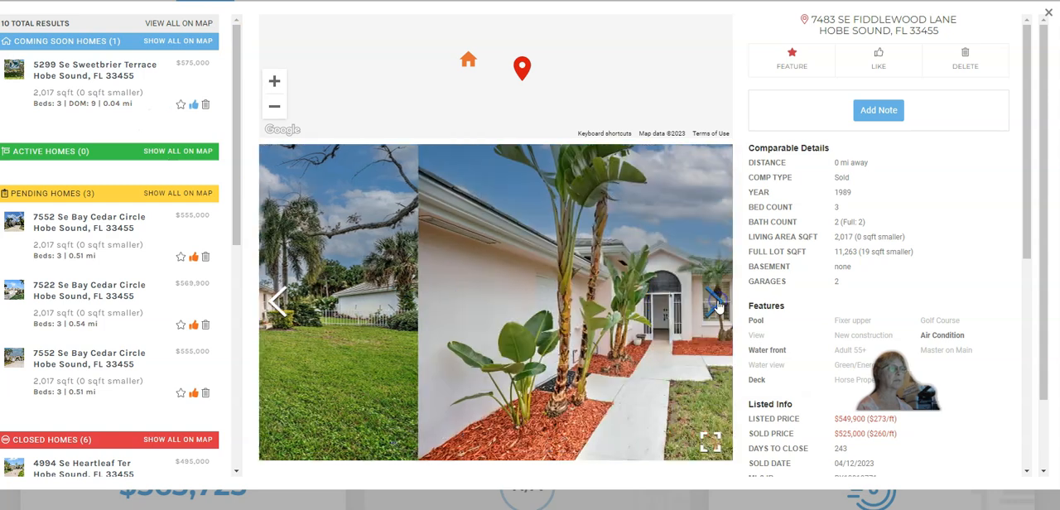
left_click(715, 304)
left_click(715, 305)
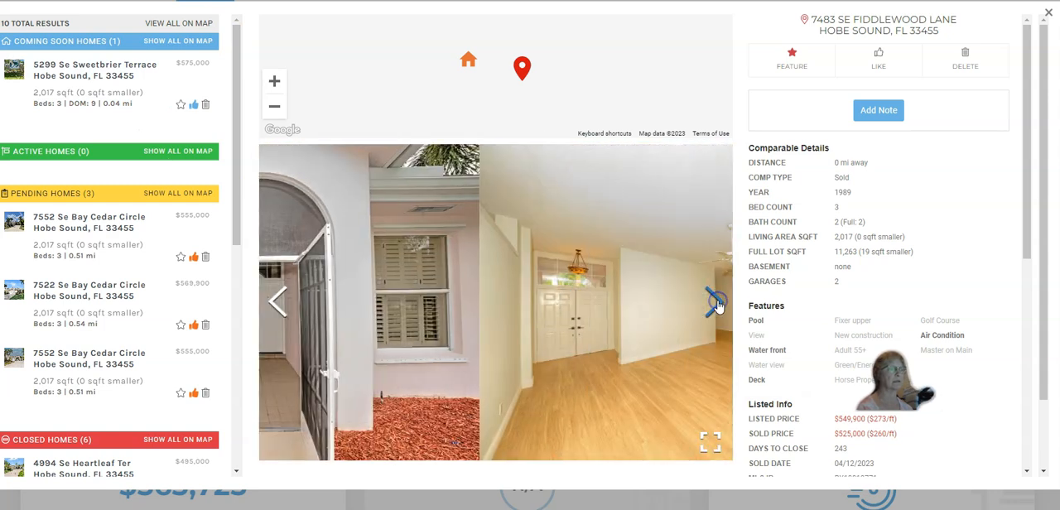
left_click(715, 304)
left_click(715, 304)
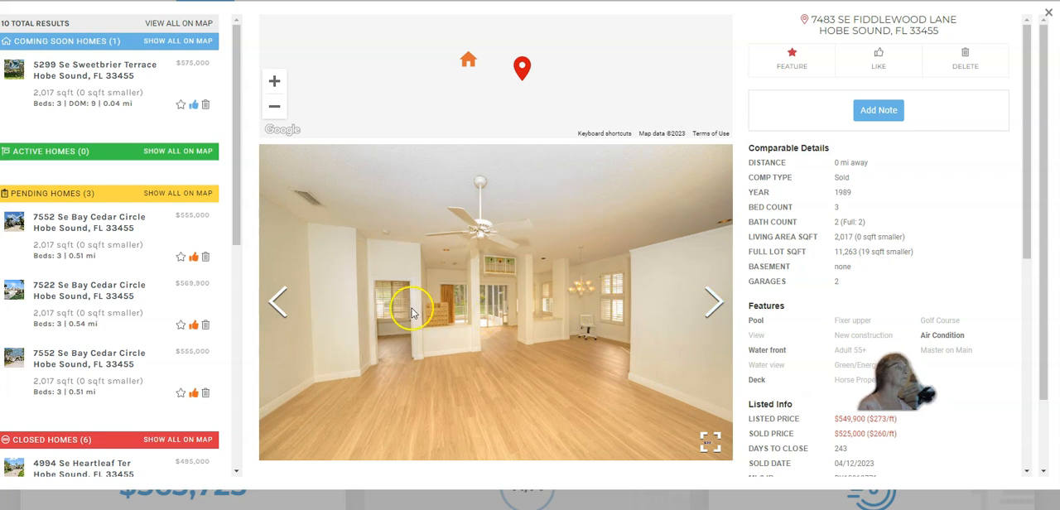
Examine the coming soon home on Sweetbrier Terrace, going through its photos, listed info and description
left_click(84, 88)
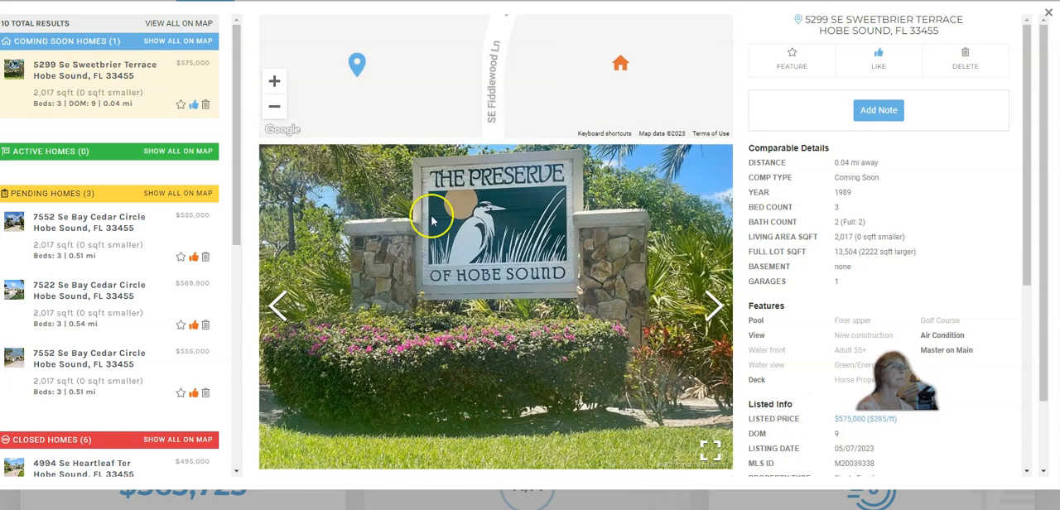
left_click(717, 310)
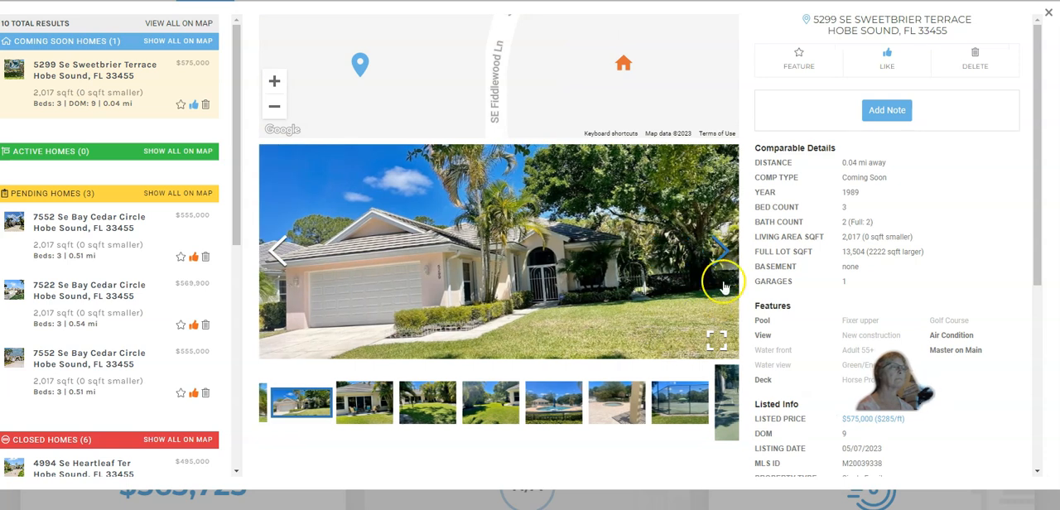
left_click(722, 250)
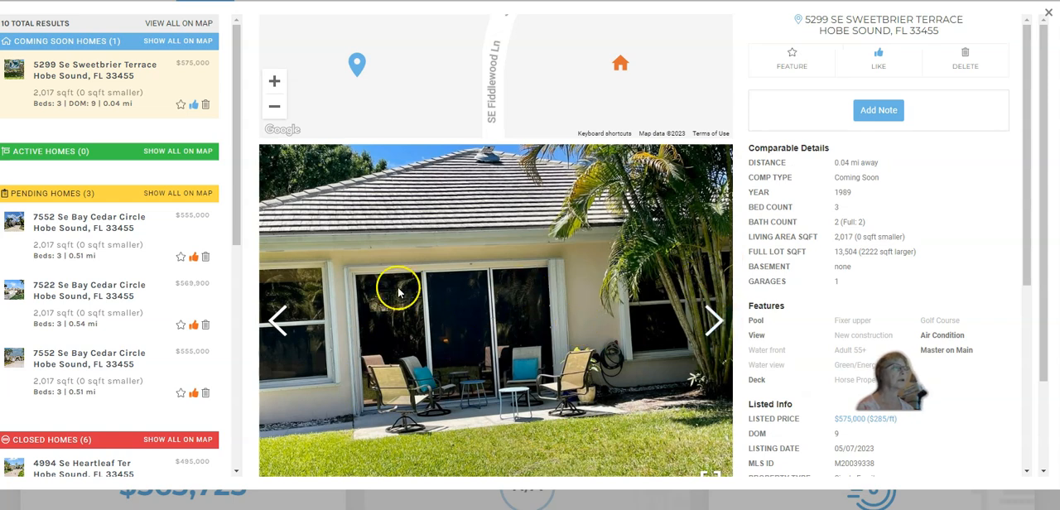
left_click(715, 323)
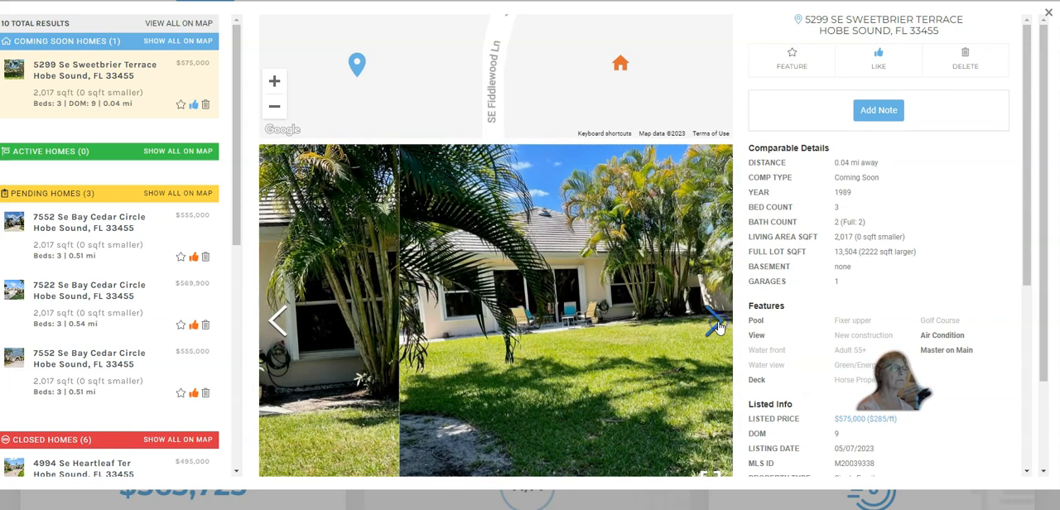
left_click(717, 325)
left_click(717, 325)
left_click(717, 325)
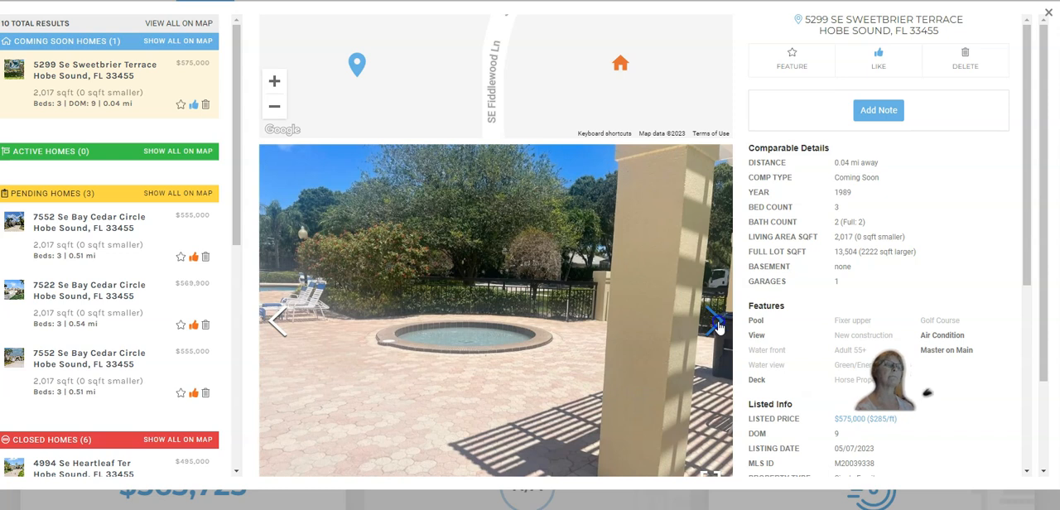
left_click(717, 325)
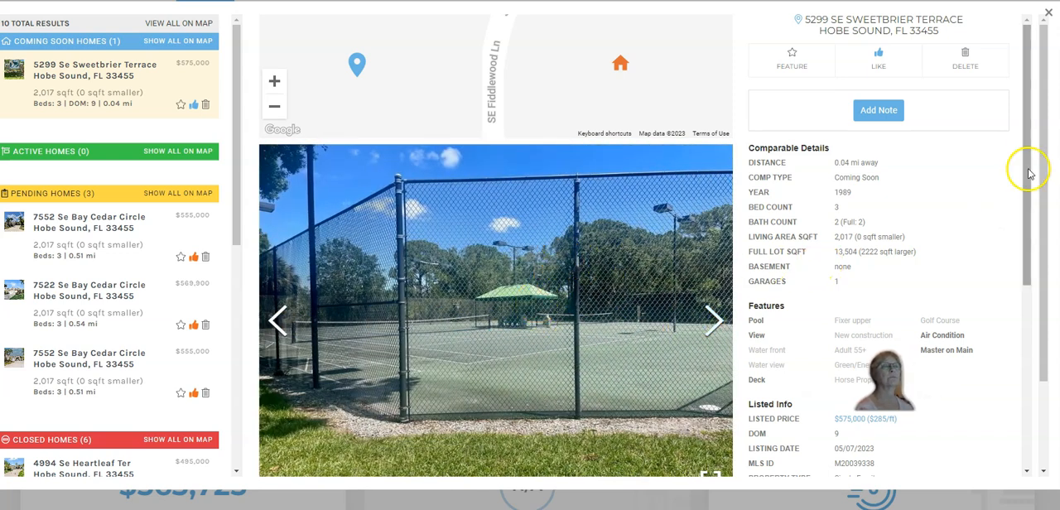
left_click_drag(1022, 160, 1018, 368)
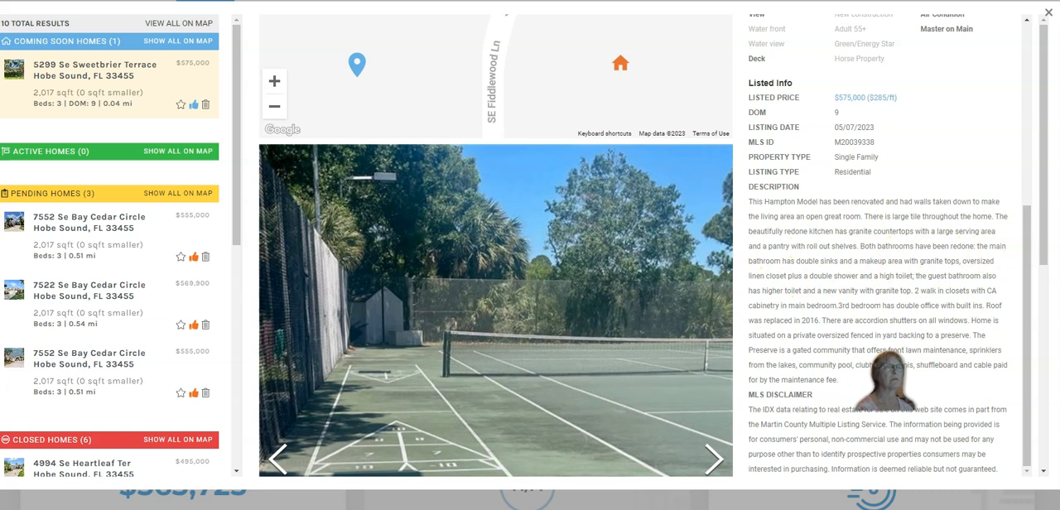
left_click_drag(1025, 317, 1025, 177)
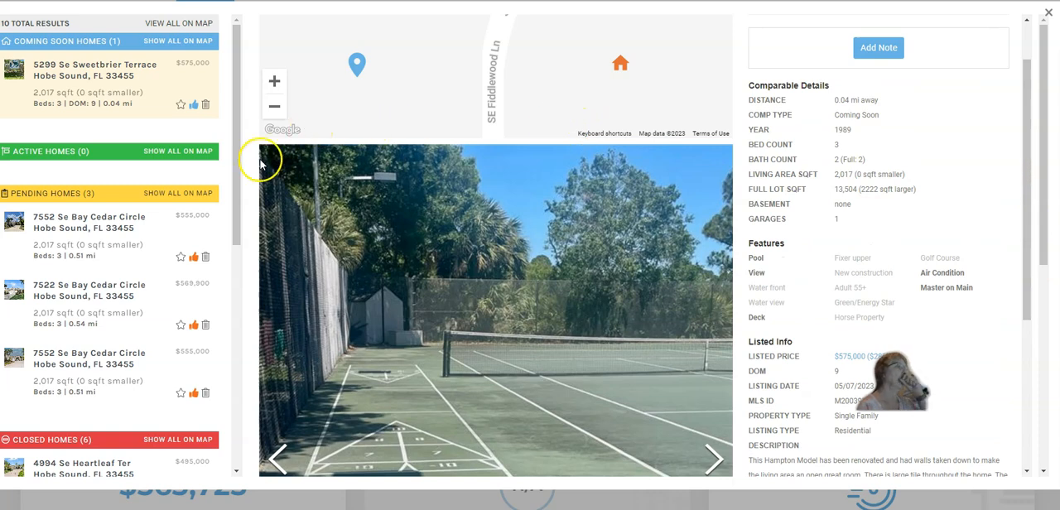
Check the first pending home on Bay Cedar Circle and delete its duplicate, the third pending listing at $555,000
left_click(69, 236)
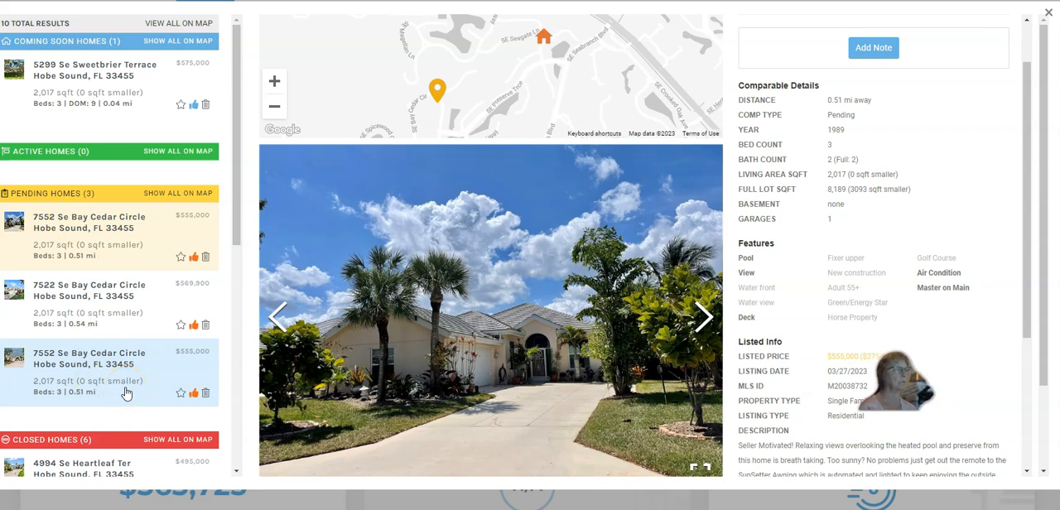
left_click(204, 394)
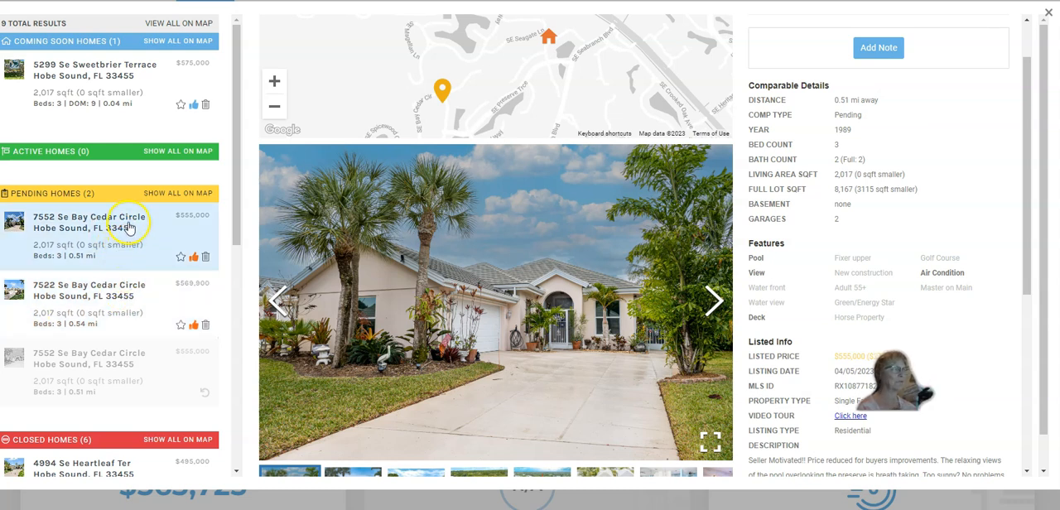
Browse the photos of the first closed home, on Heartleaf Ter at $495,000, and delete it from the comparables
left_click_drag(236, 212, 236, 402)
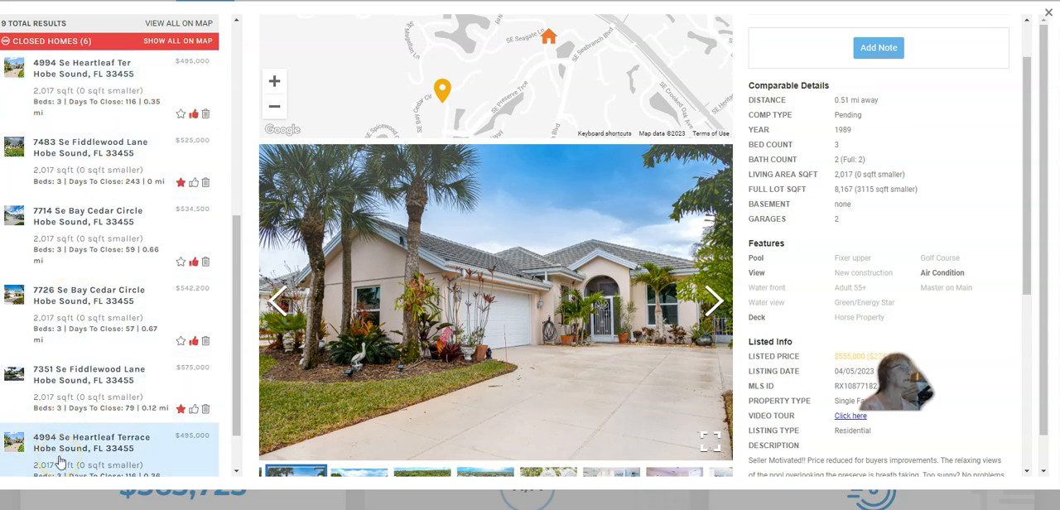
left_click(136, 78)
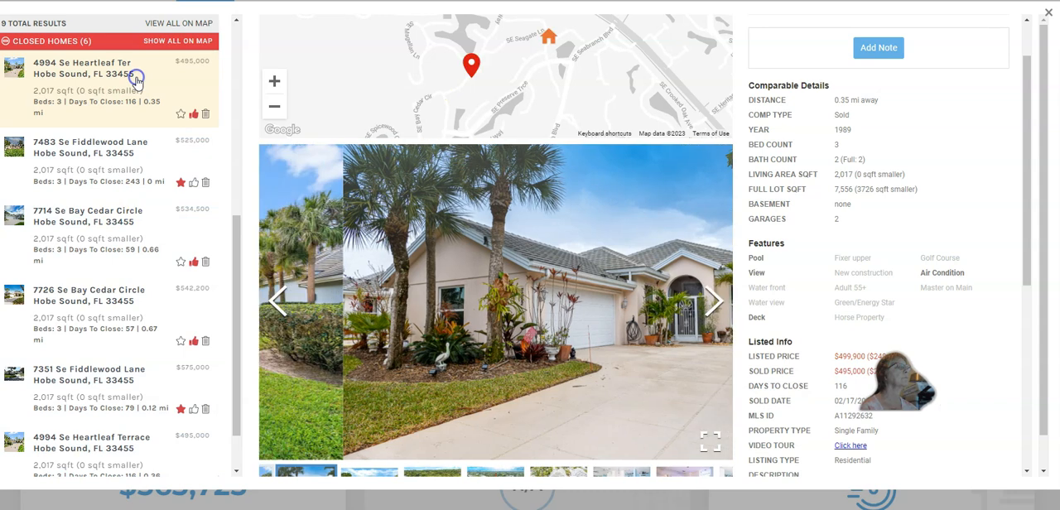
left_click(715, 303)
left_click(715, 303)
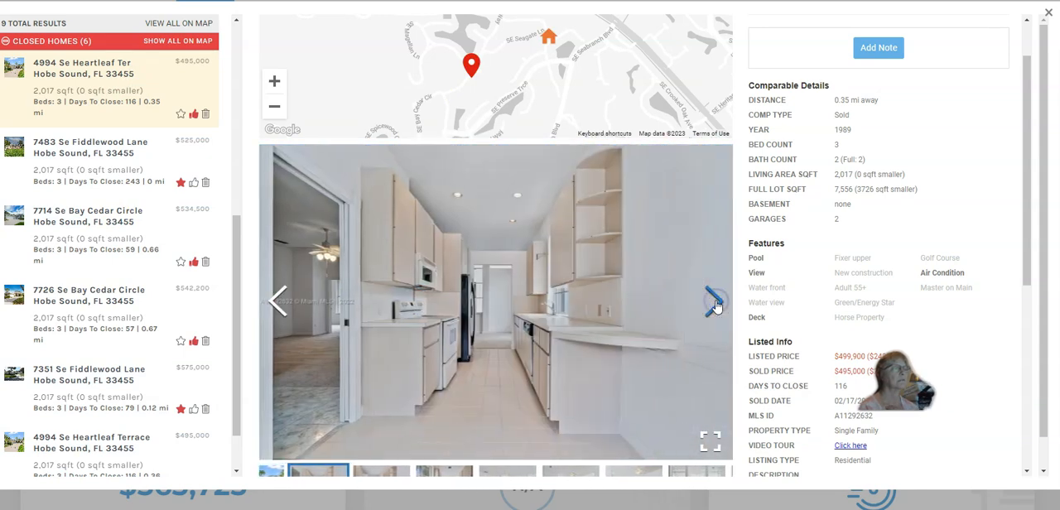
left_click(715, 303)
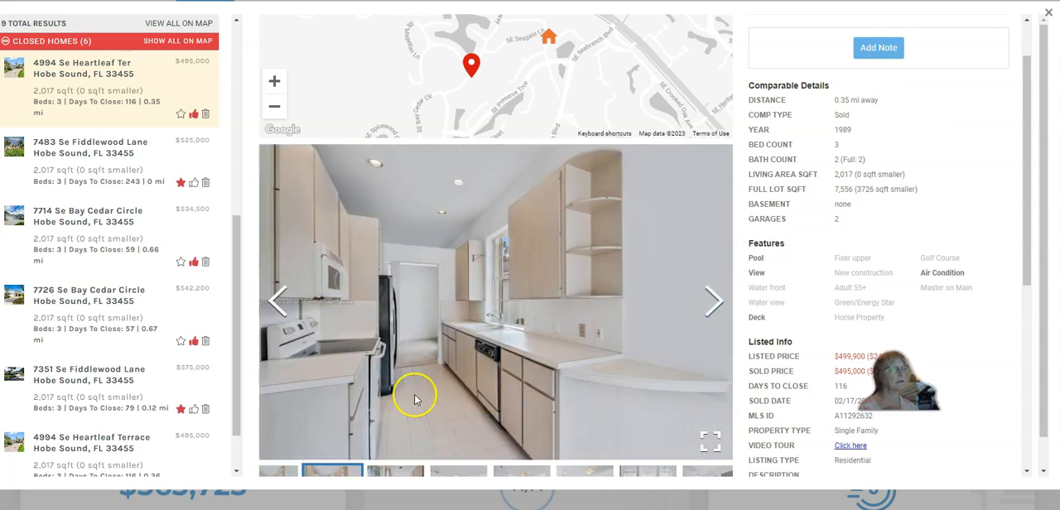
left_click(714, 304)
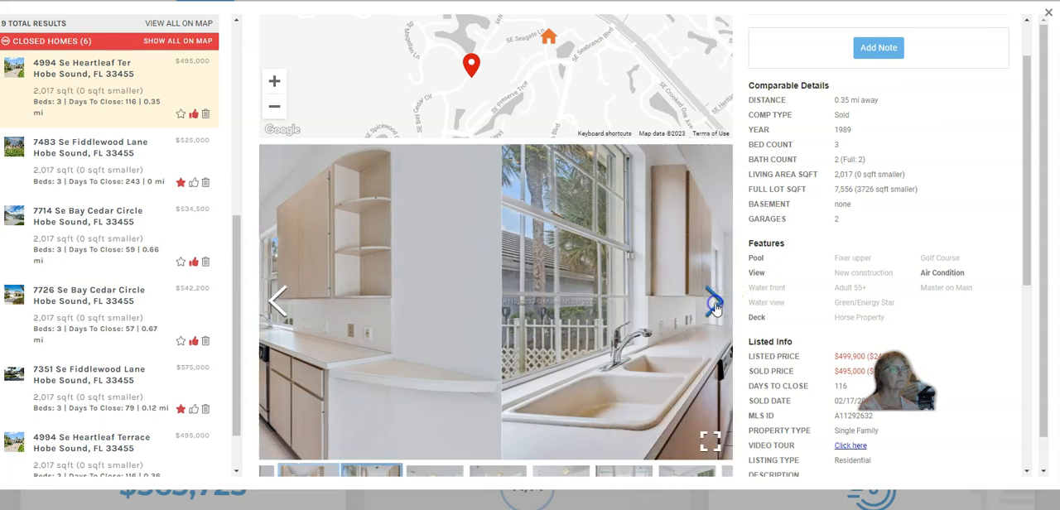
left_click(715, 306)
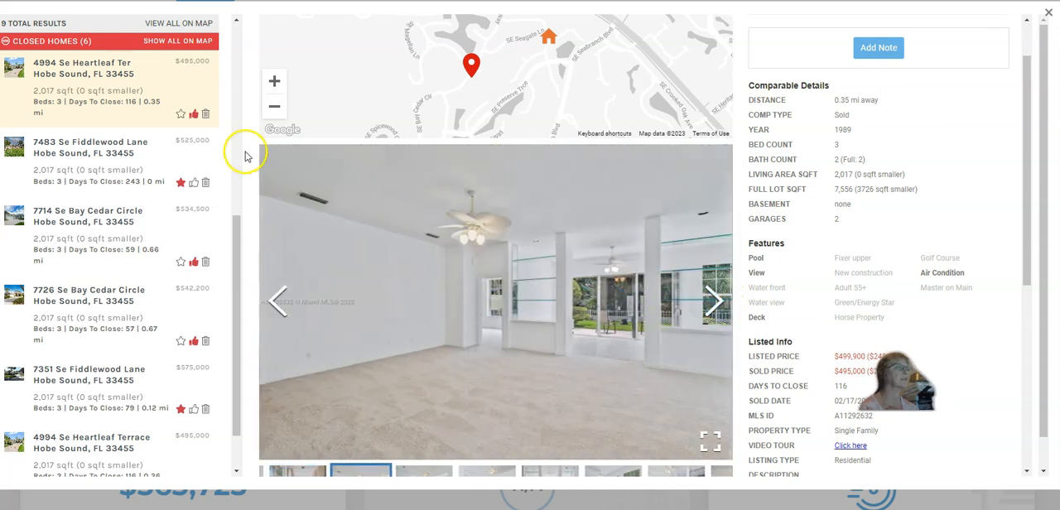
left_click(205, 115)
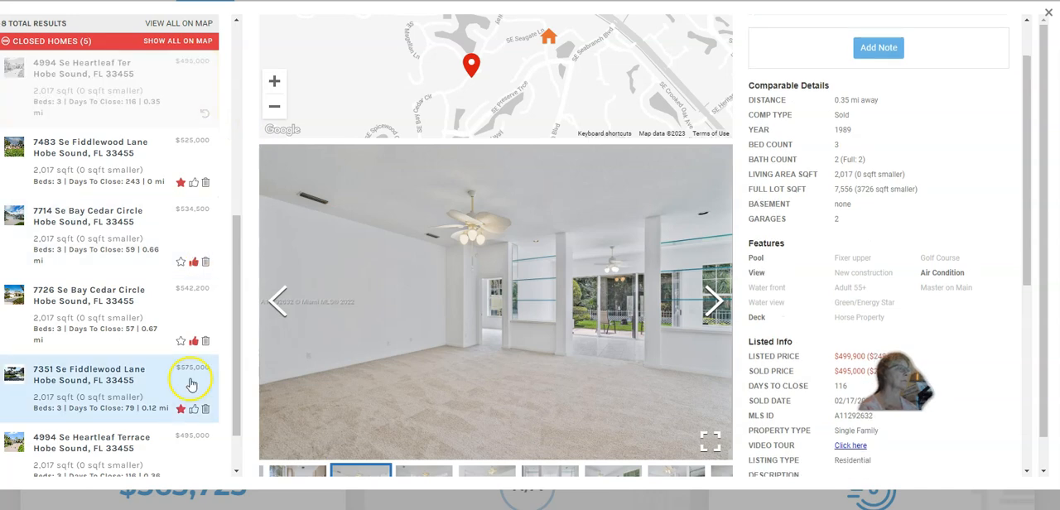
Open the last closed listing, on Heartleaf Terrace at $495,000, and delete it from the comparables as well
left_click_drag(236, 392, 236, 423)
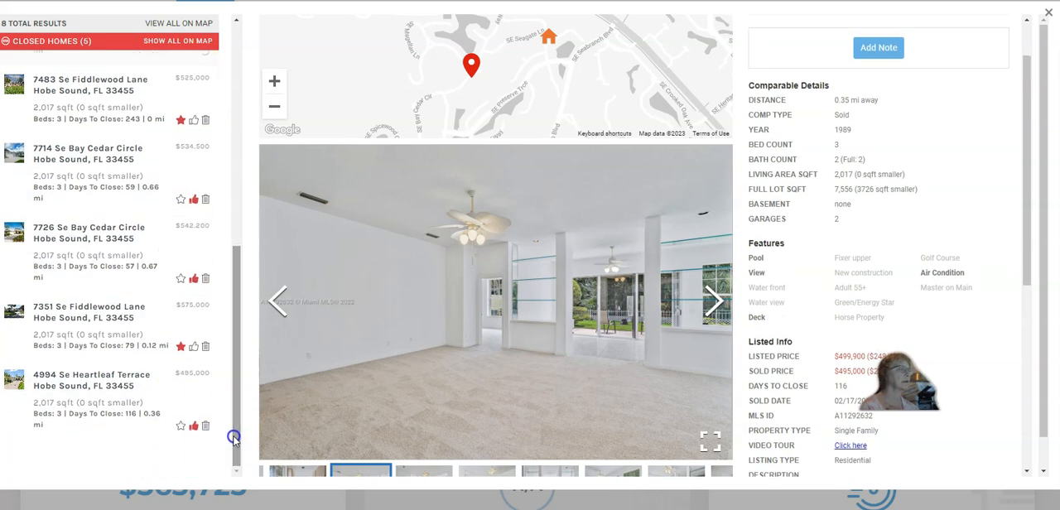
left_click(172, 401)
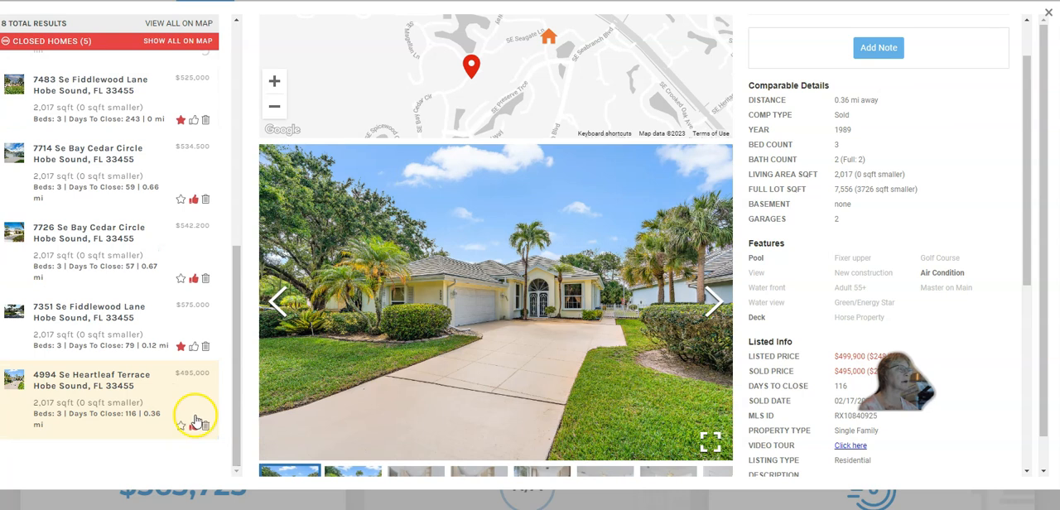
left_click(206, 425)
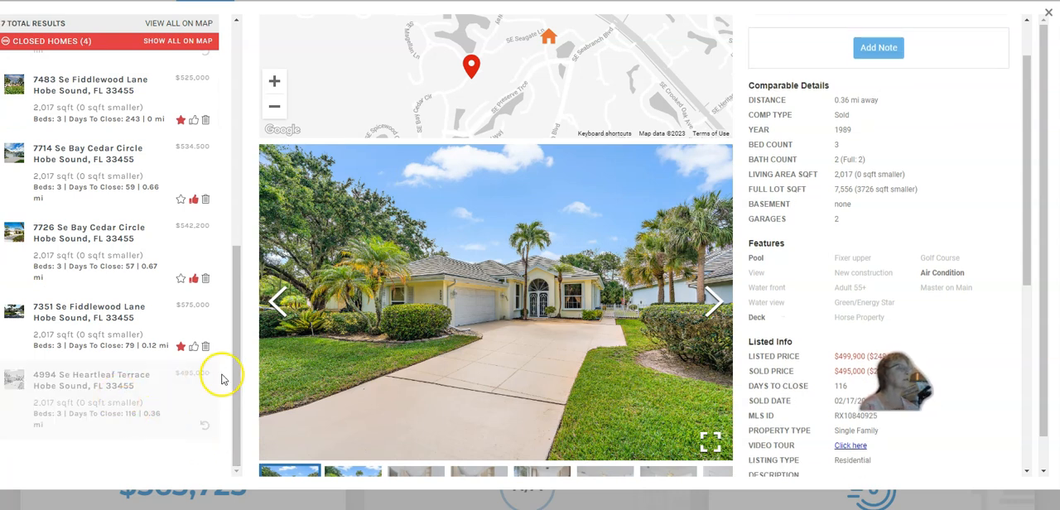
Look over the remaining closed homes and return to the coming soon and pending comparables
left_click_drag(236, 368, 239, 347)
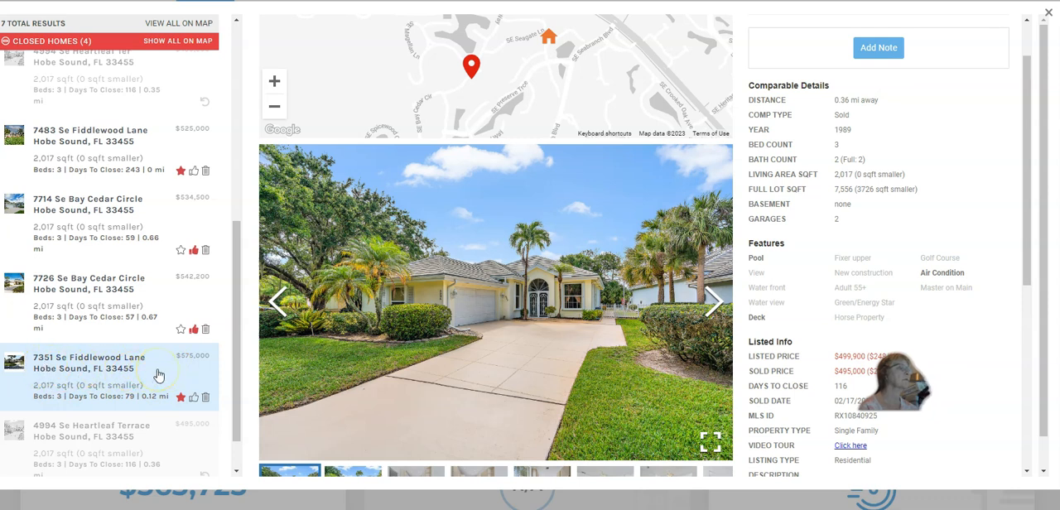
left_click(106, 295)
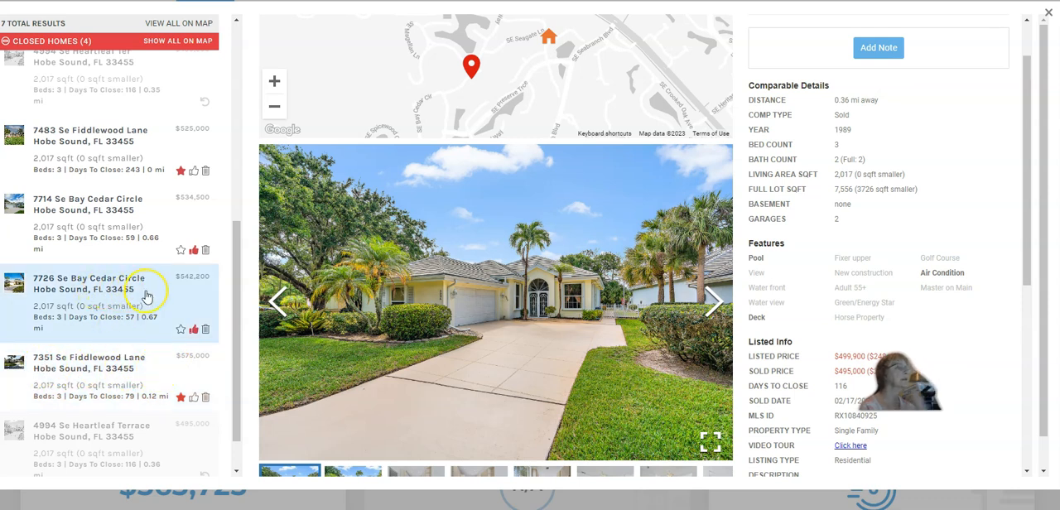
left_click(110, 219)
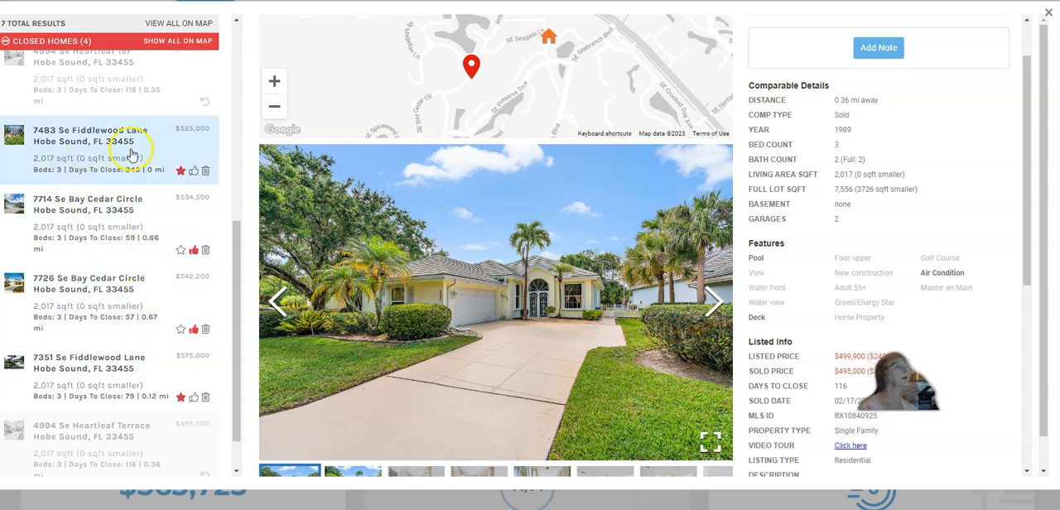
left_click_drag(235, 276, 260, 40)
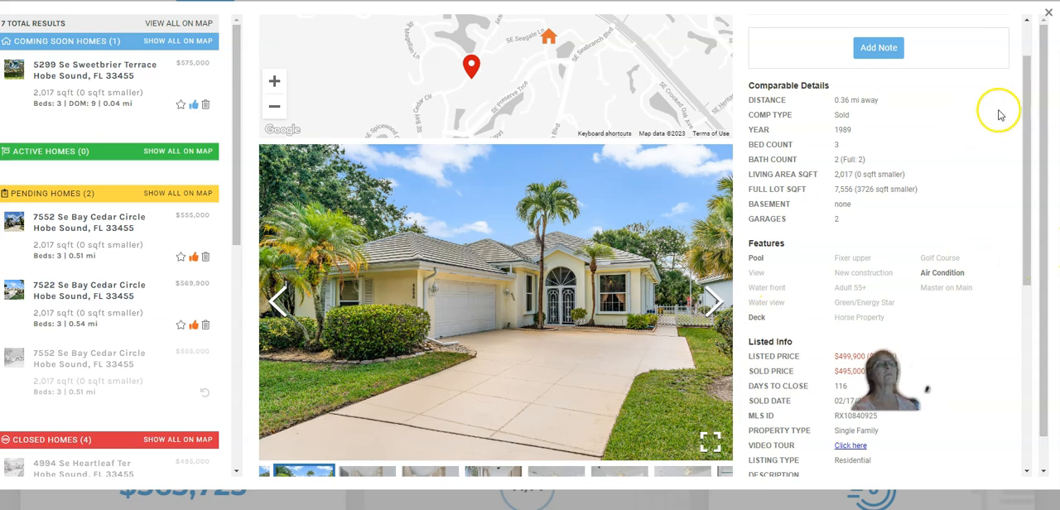
Close the comparables review and create the presentation from the finished CMA
left_click_drag(1015, 154, 1030, 109)
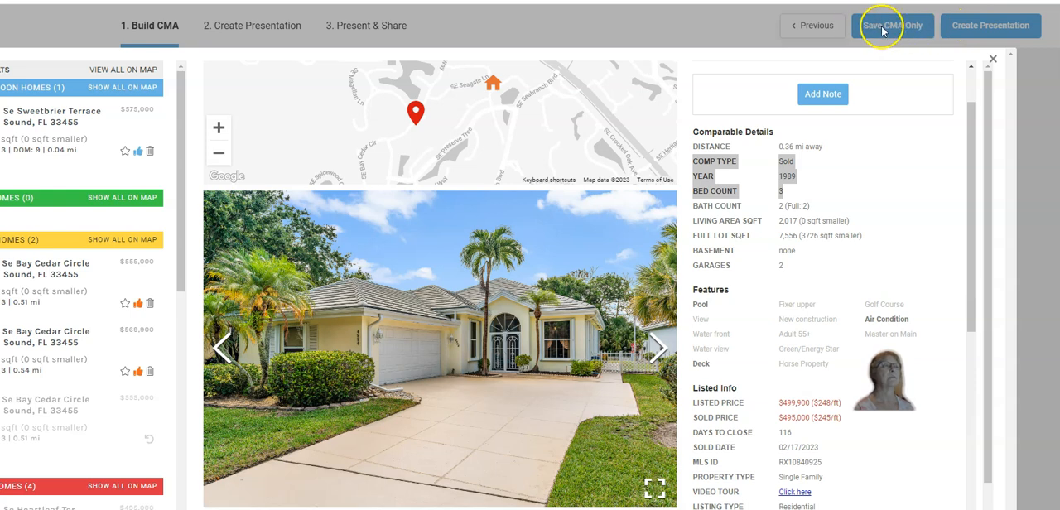
left_click(985, 29)
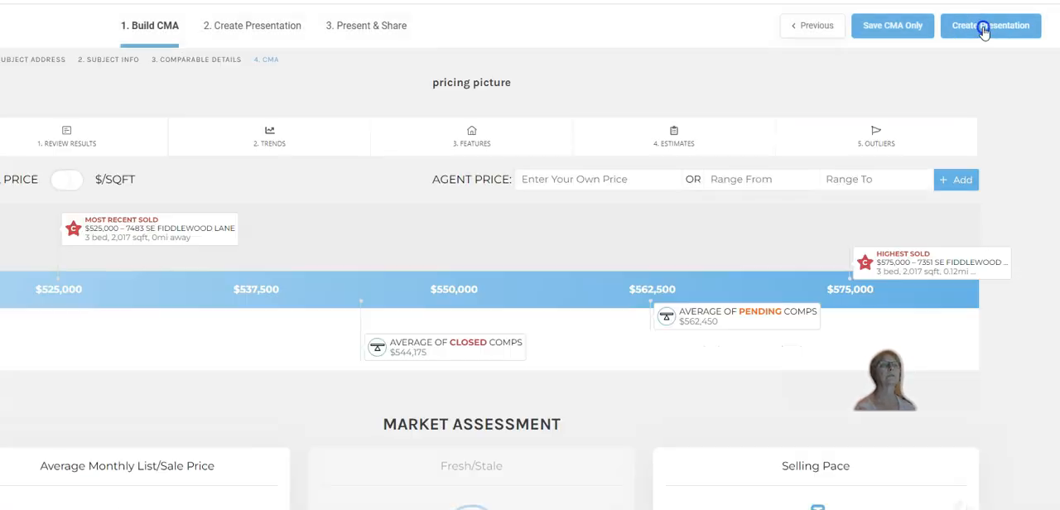
left_click(1004, 32)
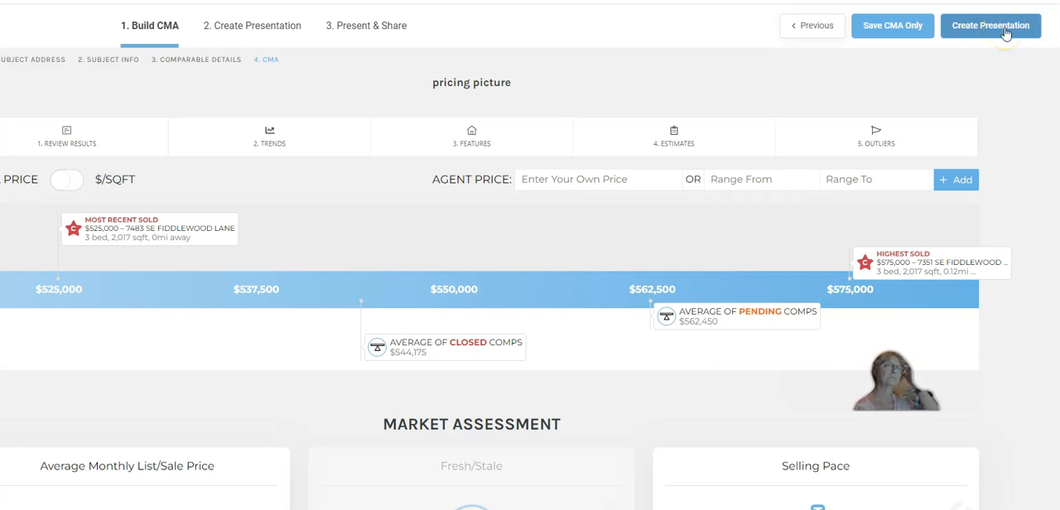
left_click(988, 27)
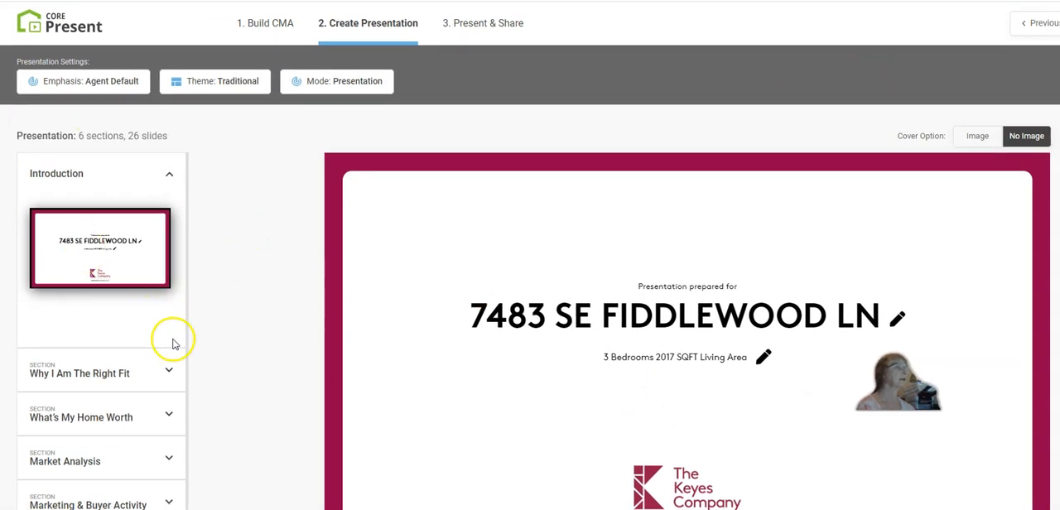
Expand the Why I Am The Right Fit section and review its About Me and My Testimonials slides
left_click(170, 373)
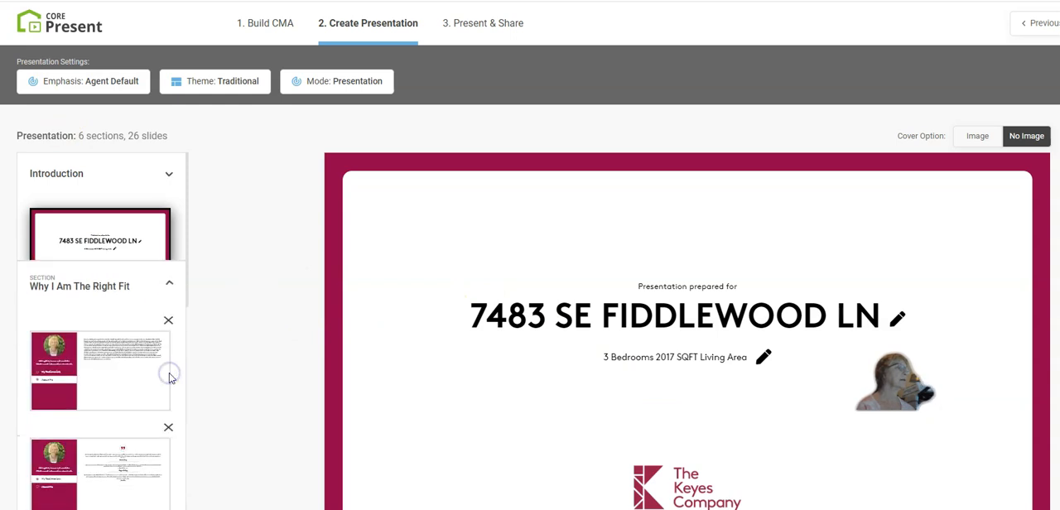
left_click(121, 307)
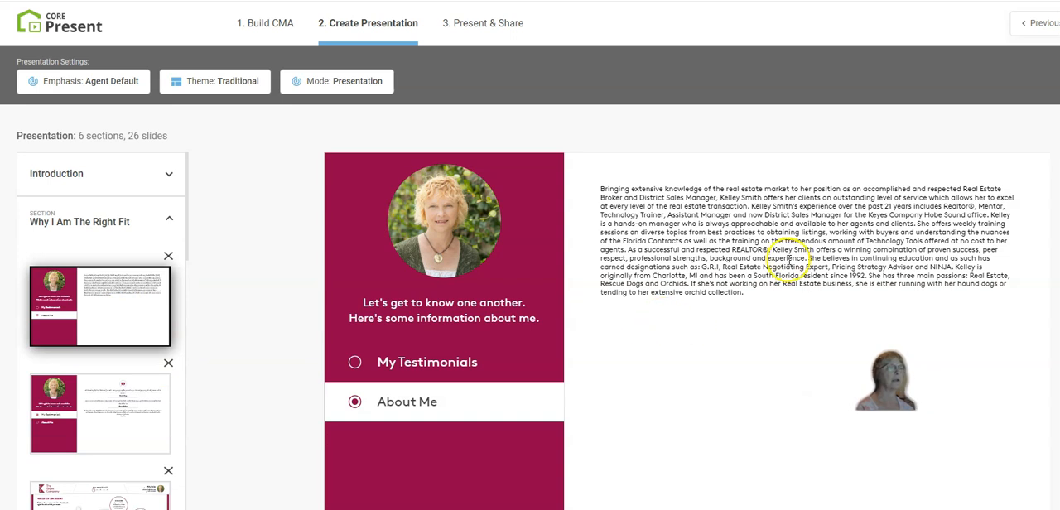
left_click(105, 406)
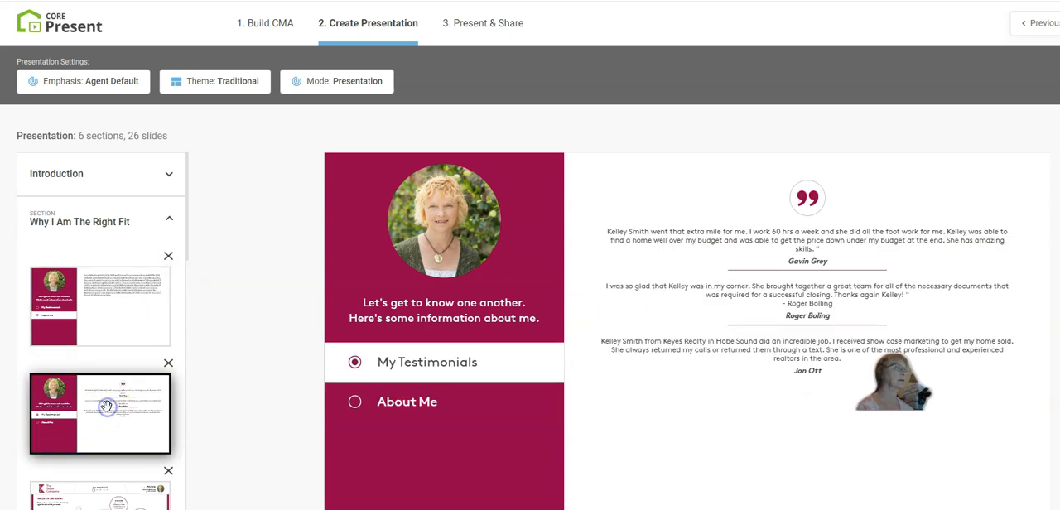
Preview the Value of an Agent slide in the Why I Am The Right Fit section and remove it from the presentation
scroll(184, 249, "down", 2)
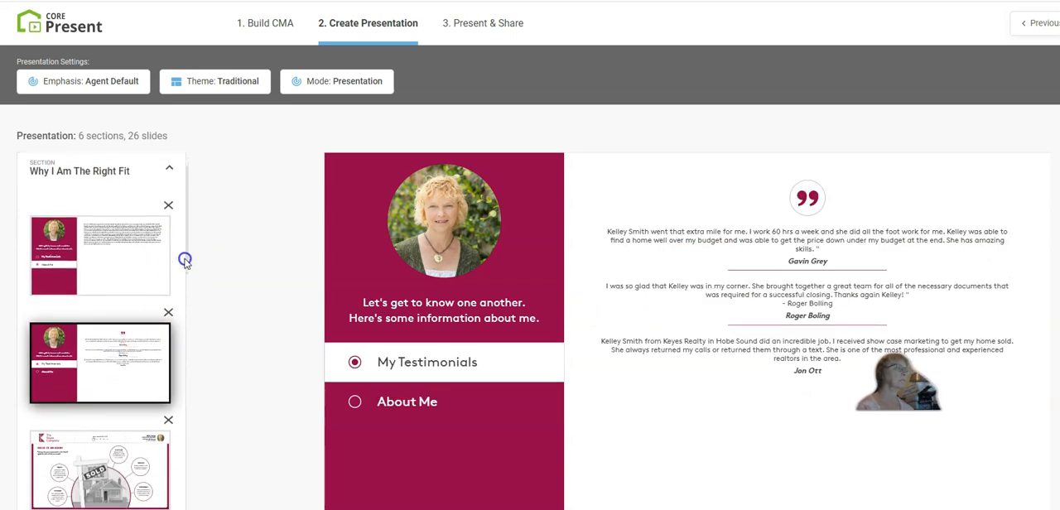
scroll(184, 319, "down", 2)
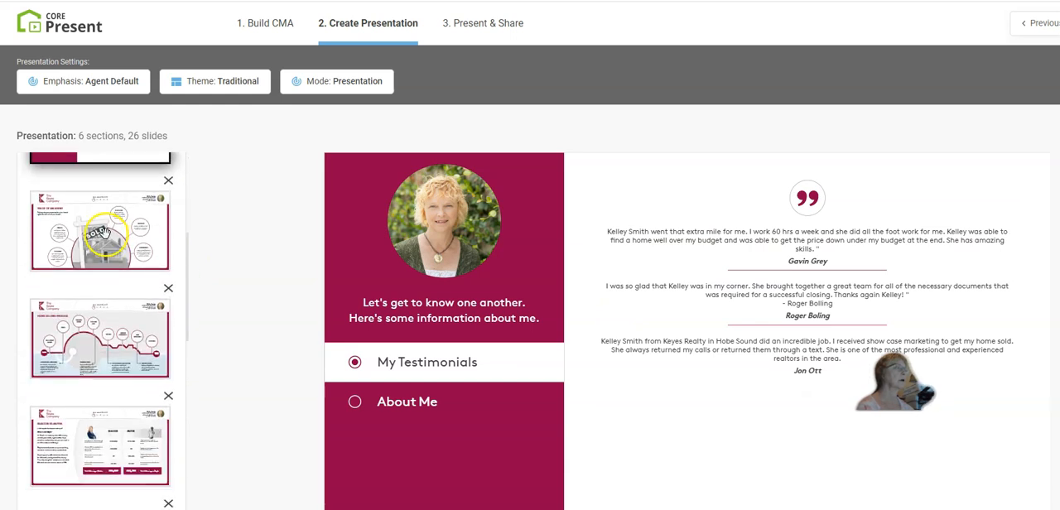
left_click(104, 234)
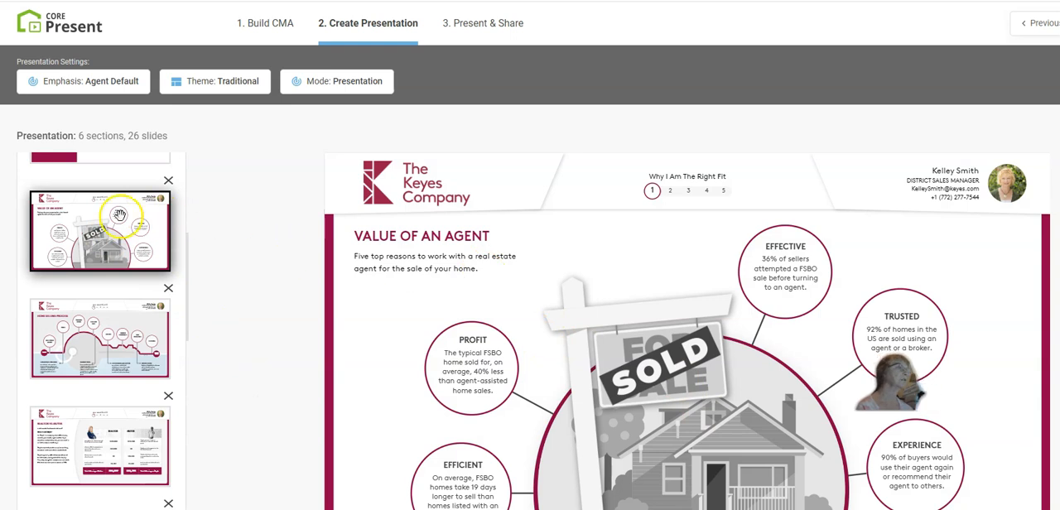
left_click(169, 180)
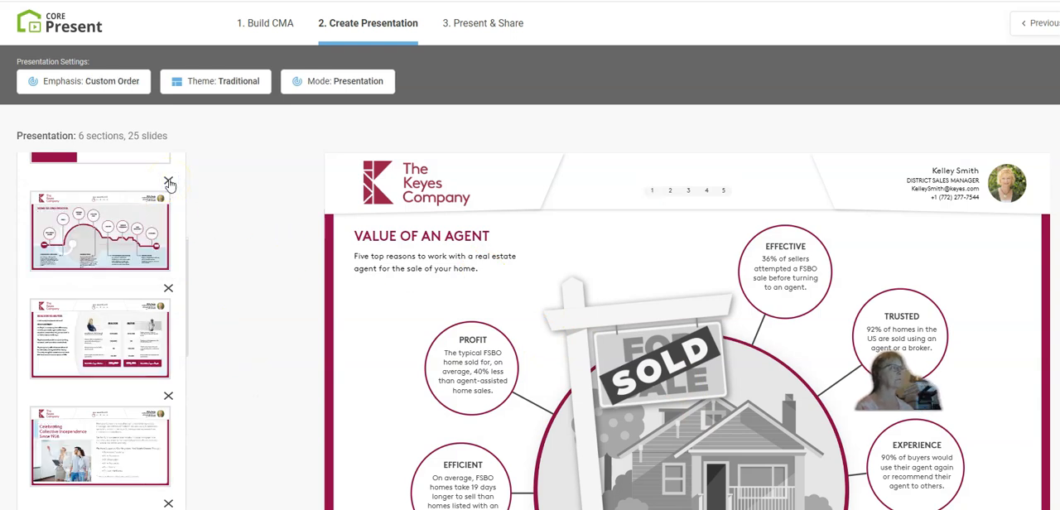
Review the Home Selling Process slide, then preview the Realtor vs iBuyer slide and remove it from the presentation
left_click(93, 239)
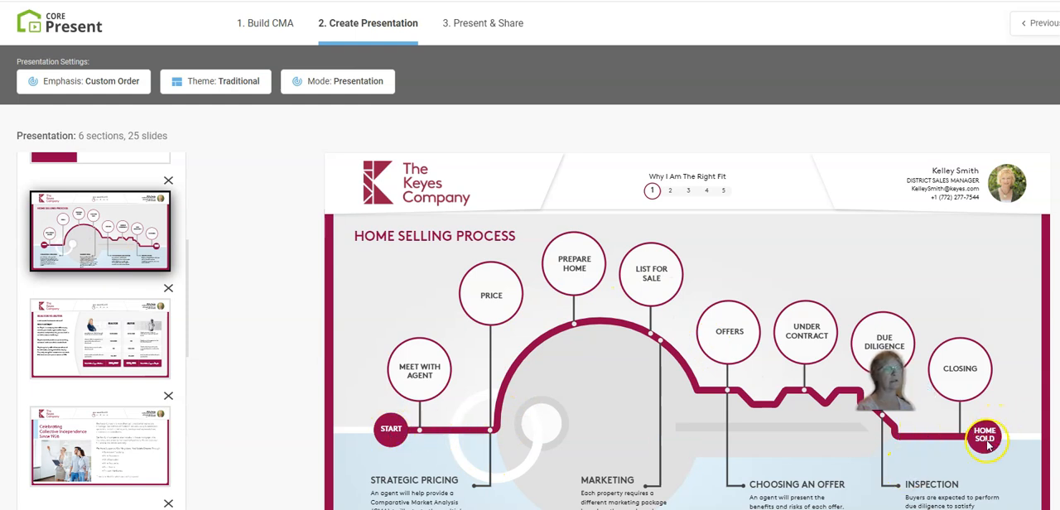
left_click(91, 331)
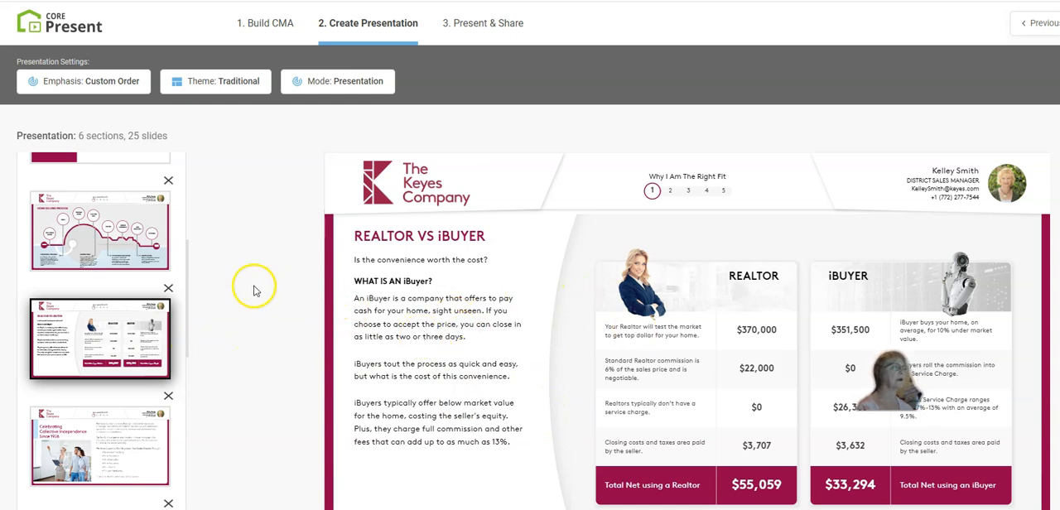
left_click(168, 289)
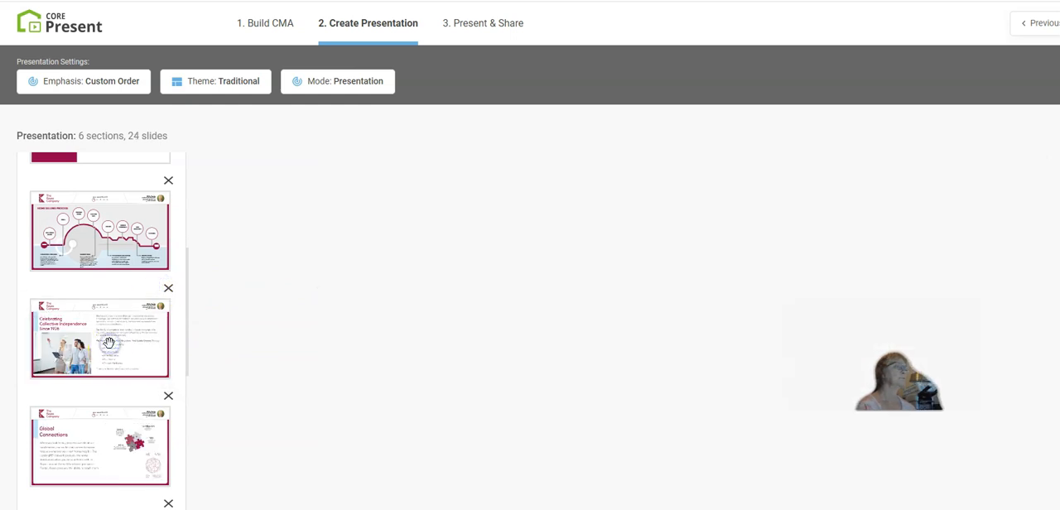
Review the company slides in the same section, from Celebrating Collective Independence Since 1926 to South Florida Locations
left_click(109, 342)
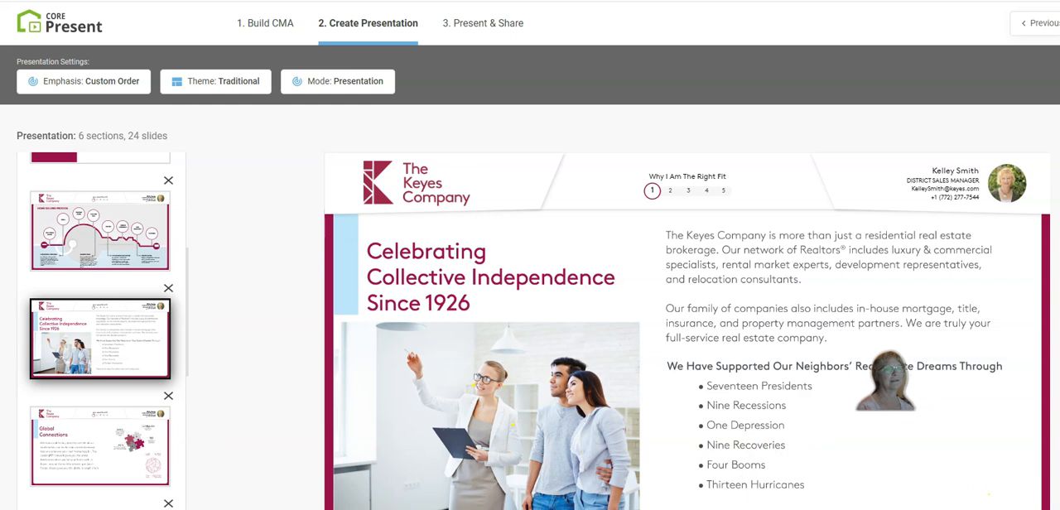
scroll(988, 494, "down", 1)
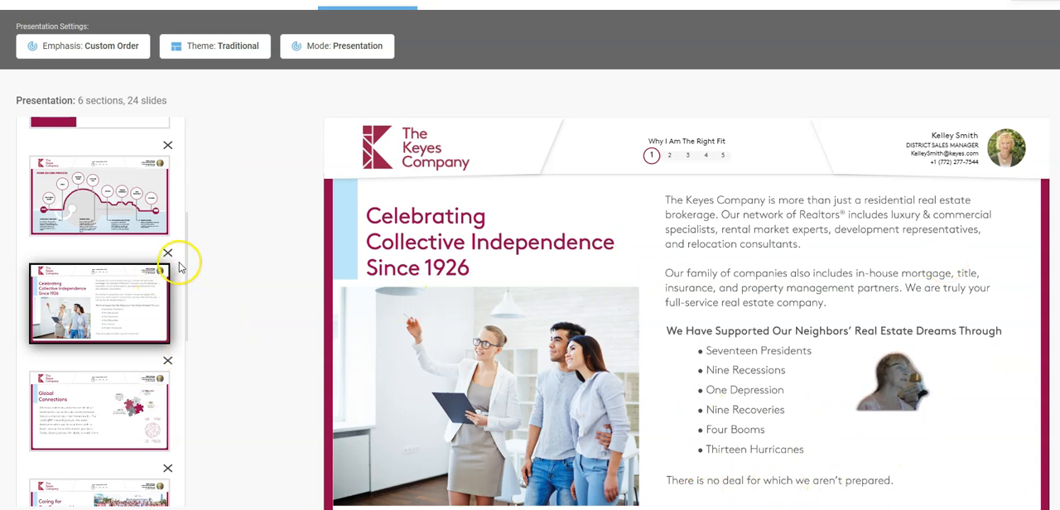
left_click_drag(186, 262, 180, 399)
left_click(105, 305)
left_click(113, 187)
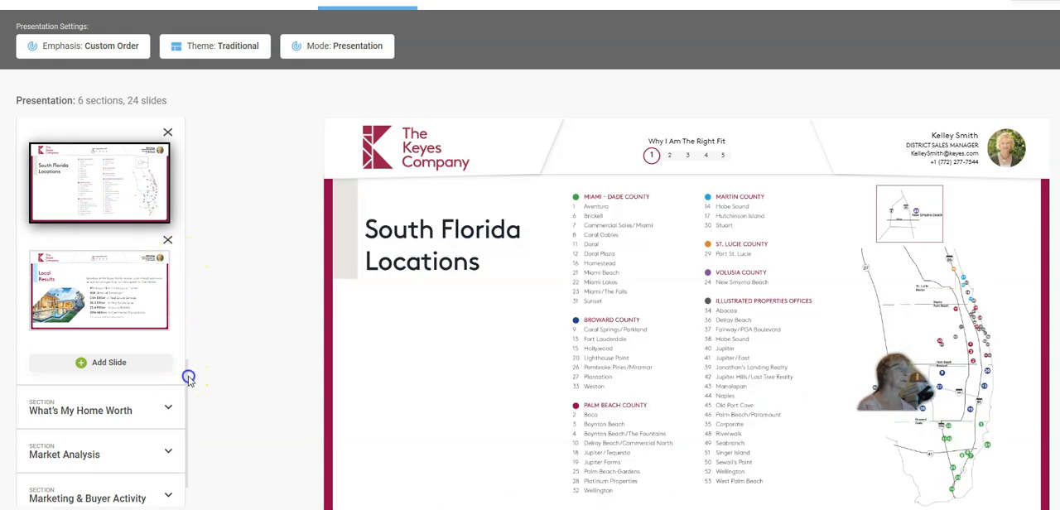
Expand the What's My Home Worth section and review its Pricing Misconceptions, price scale and Comparative Market Analysis slides
left_click_drag(189, 378, 188, 410)
left_click(125, 406)
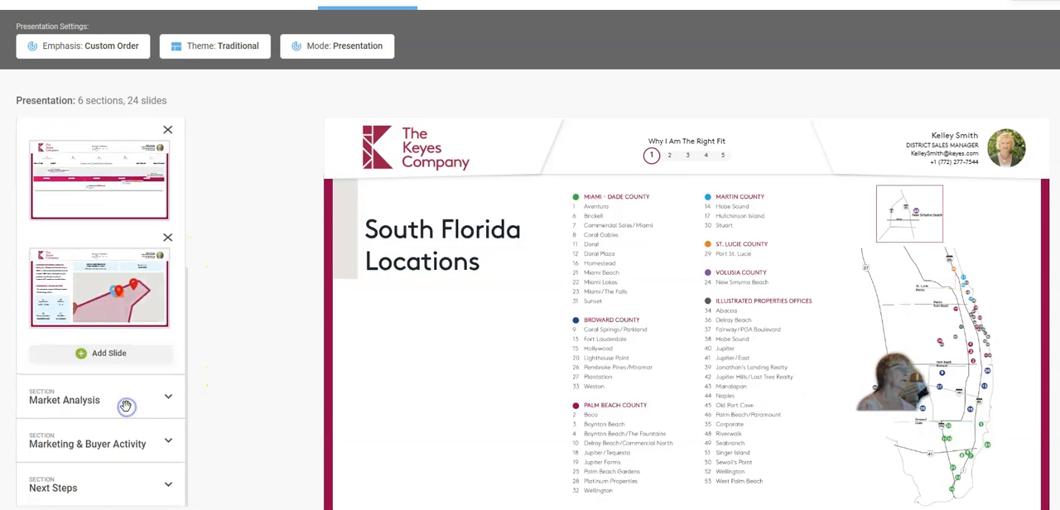
left_click_drag(187, 287, 191, 195)
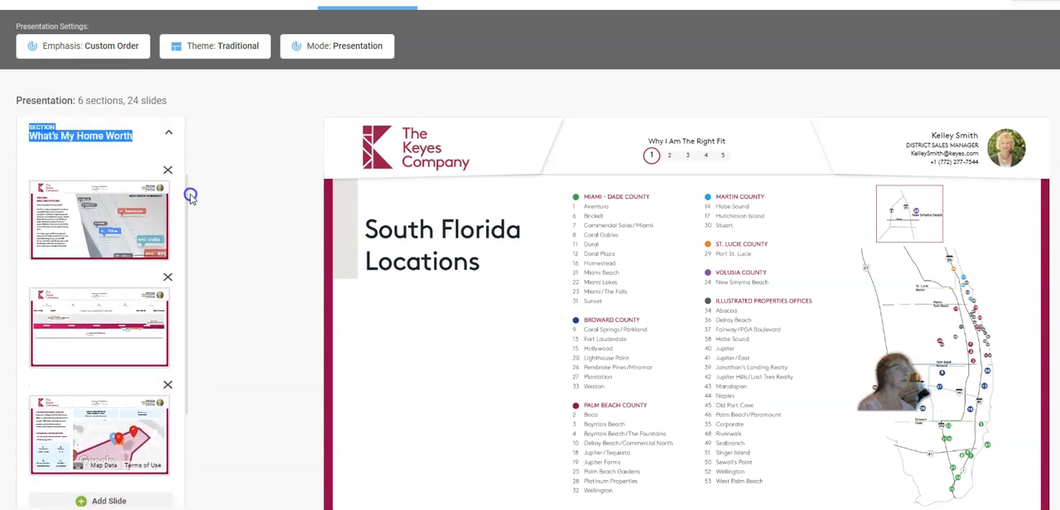
left_click(103, 212)
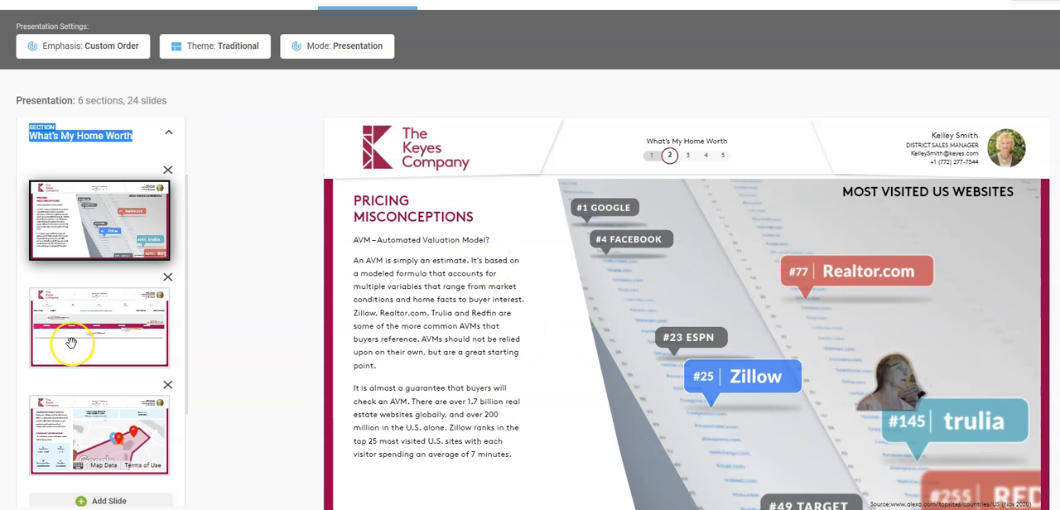
left_click(71, 340)
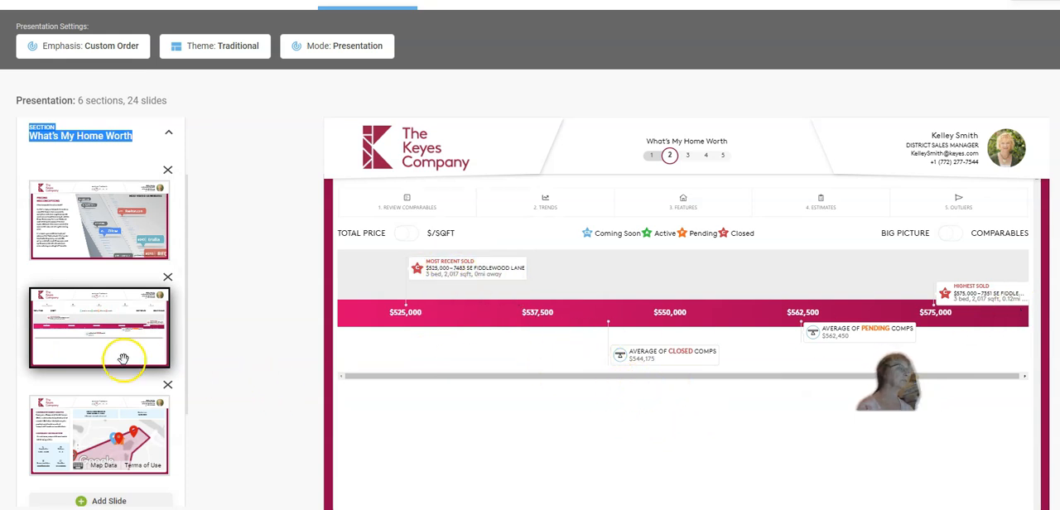
left_click(91, 434)
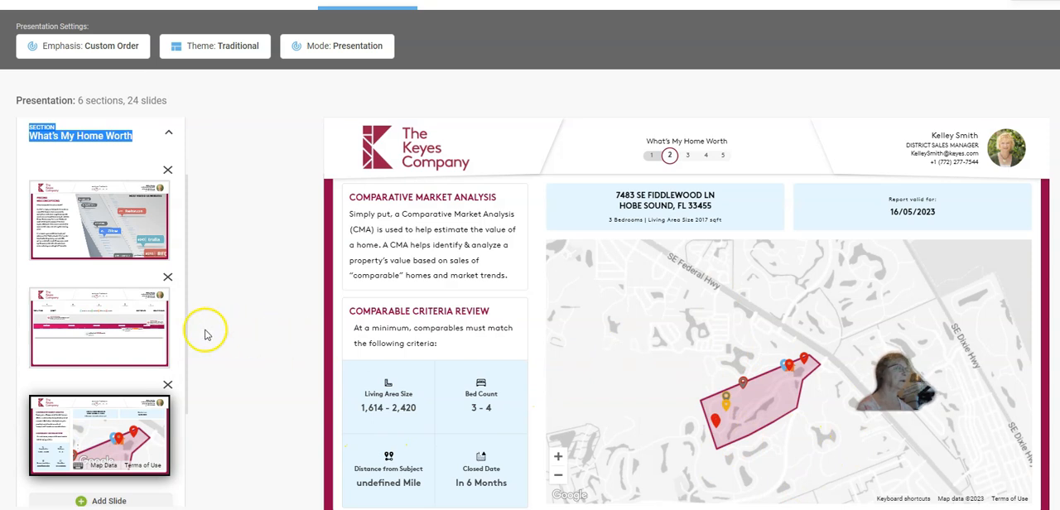
Expand the Market Analysis section and review its slides on correct pricing, odds of selling and market assessment
left_click_drag(187, 345, 186, 460)
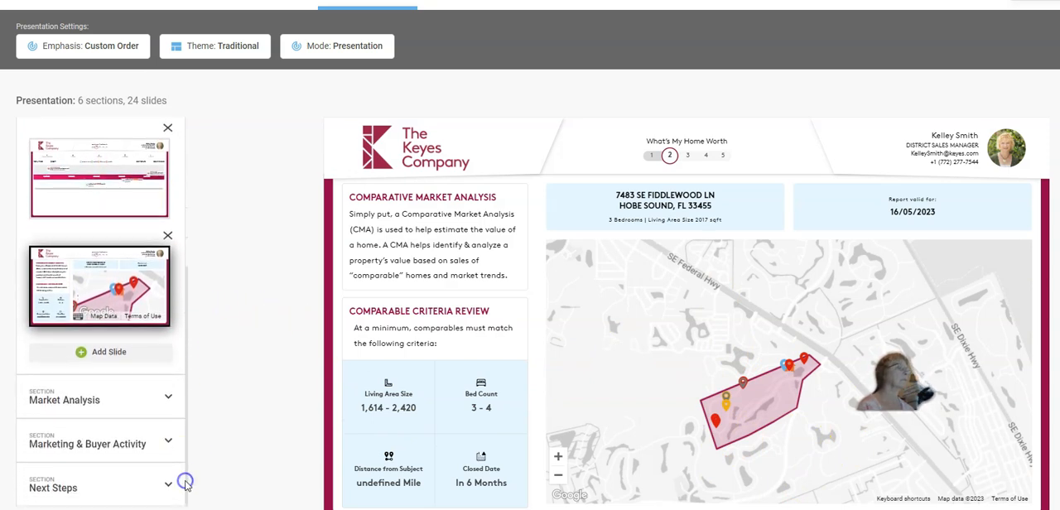
left_click(171, 399)
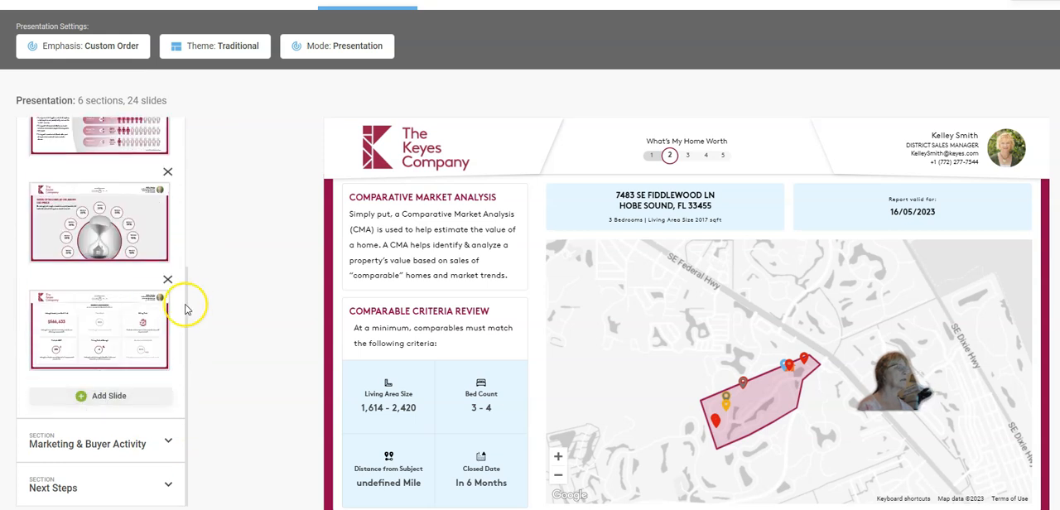
left_click_drag(186, 314, 194, 236)
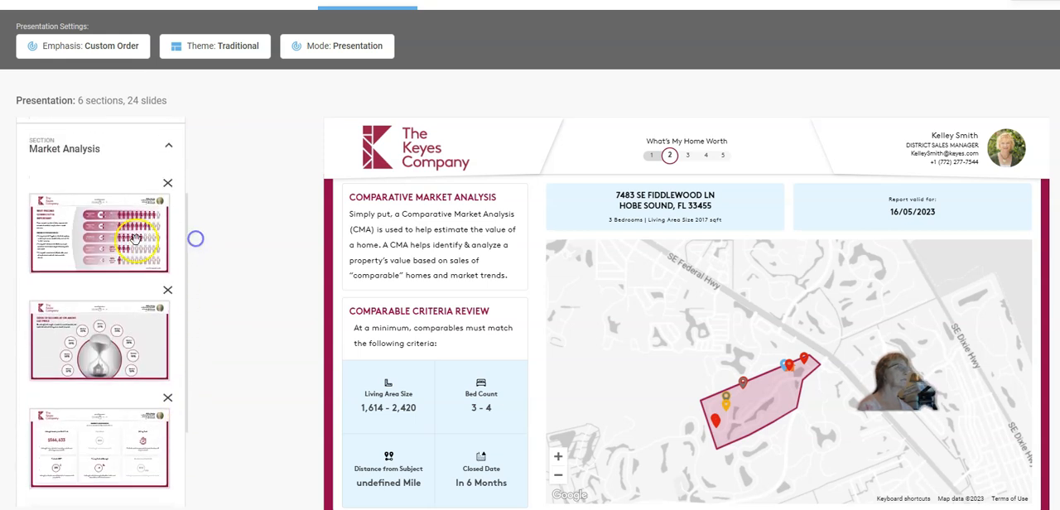
left_click(108, 238)
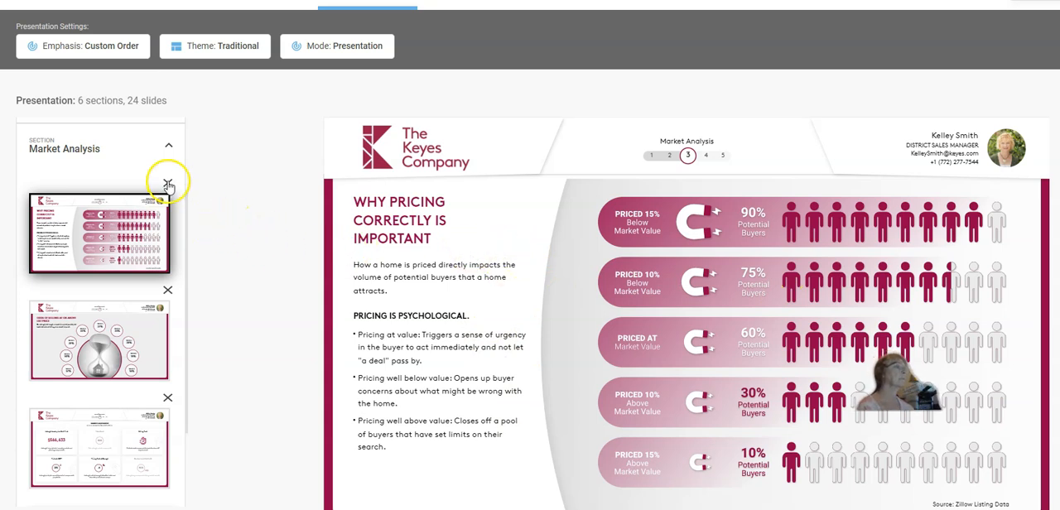
left_click(105, 350)
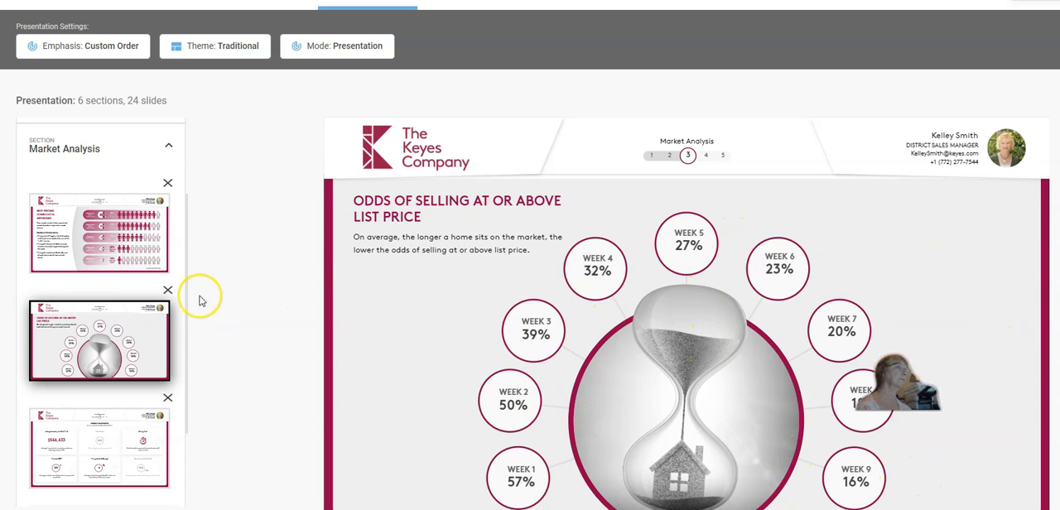
left_click(90, 451)
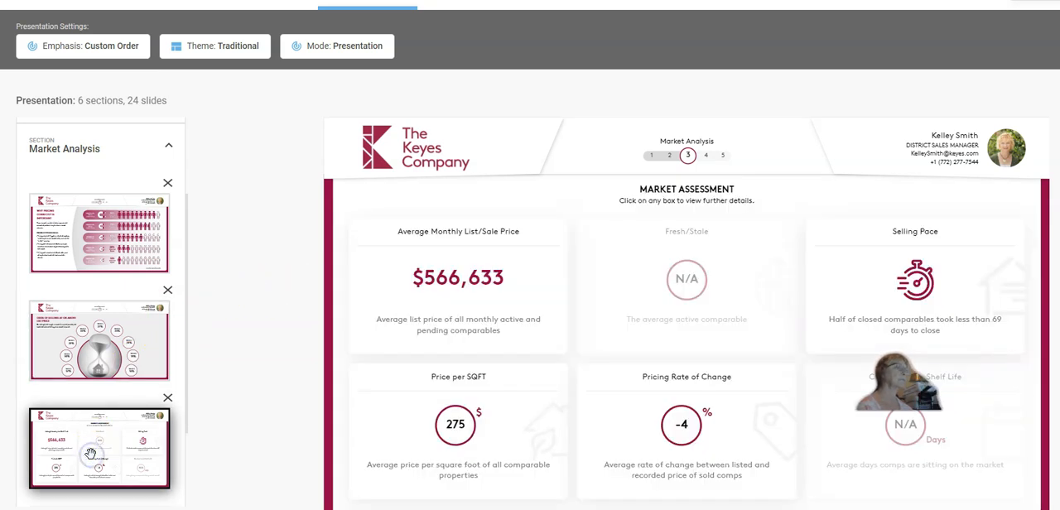
Expand the Marketing & Buyer Activity section and review its Staging and My Marketing Plan slides
left_click_drag(187, 315, 190, 359)
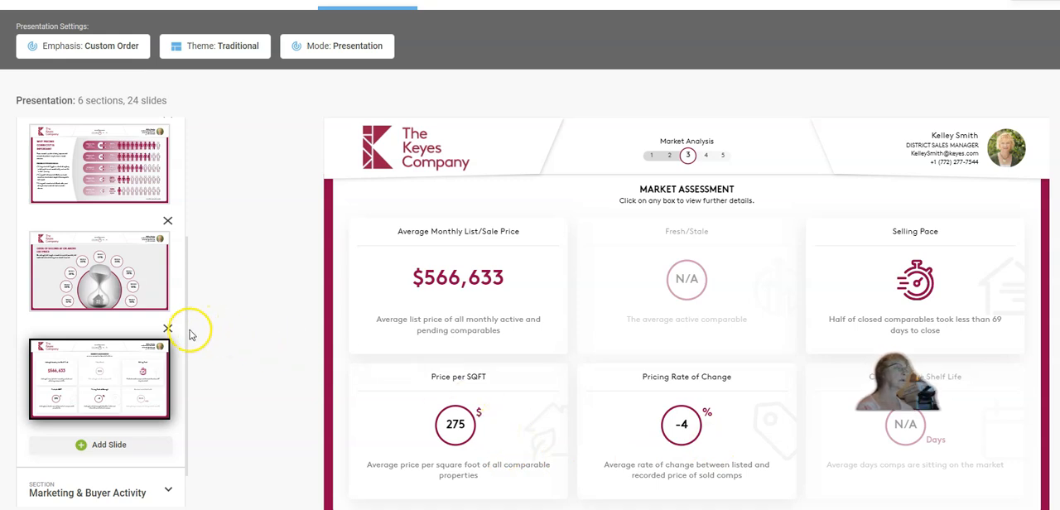
scroll(184, 356, "down", 1)
left_click(71, 445)
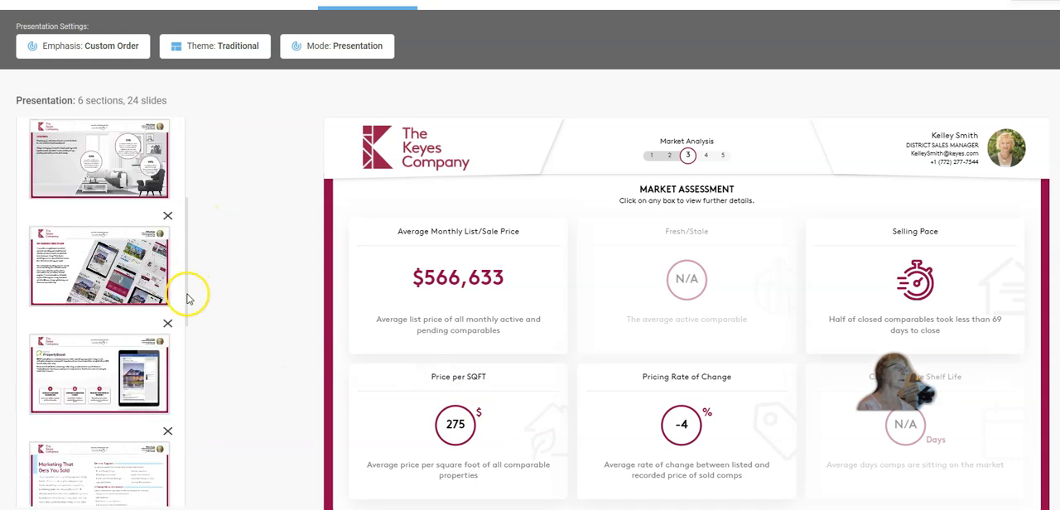
left_click_drag(187, 298, 189, 260)
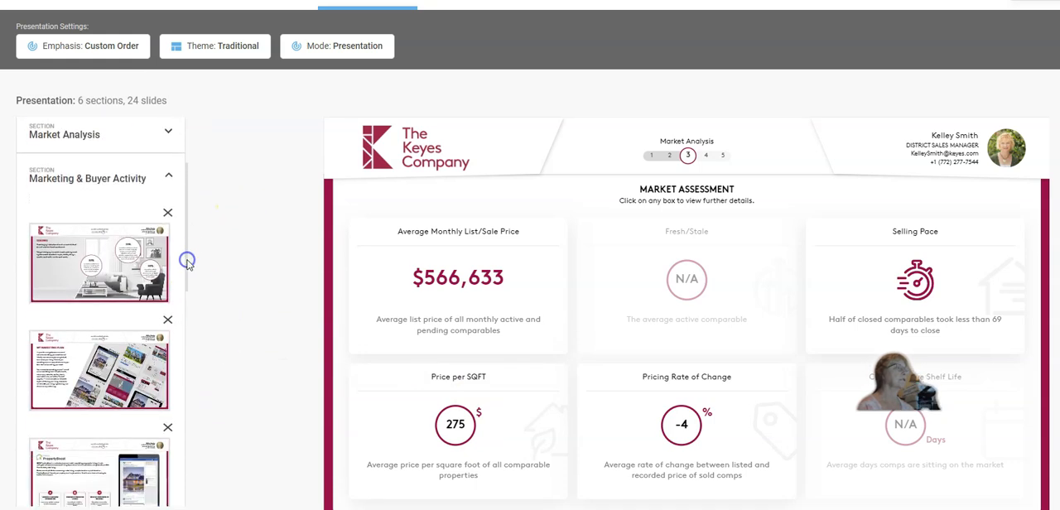
left_click(91, 246)
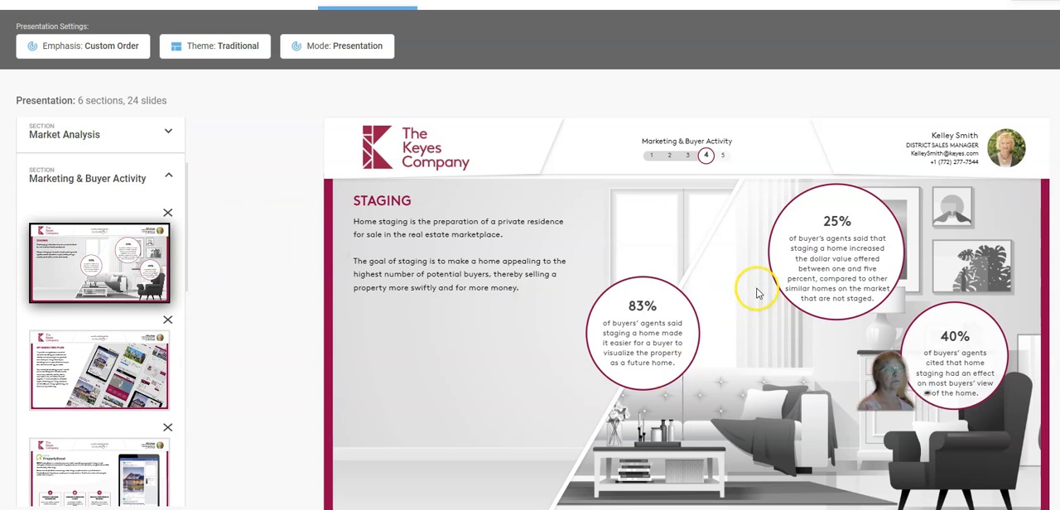
left_click(83, 370)
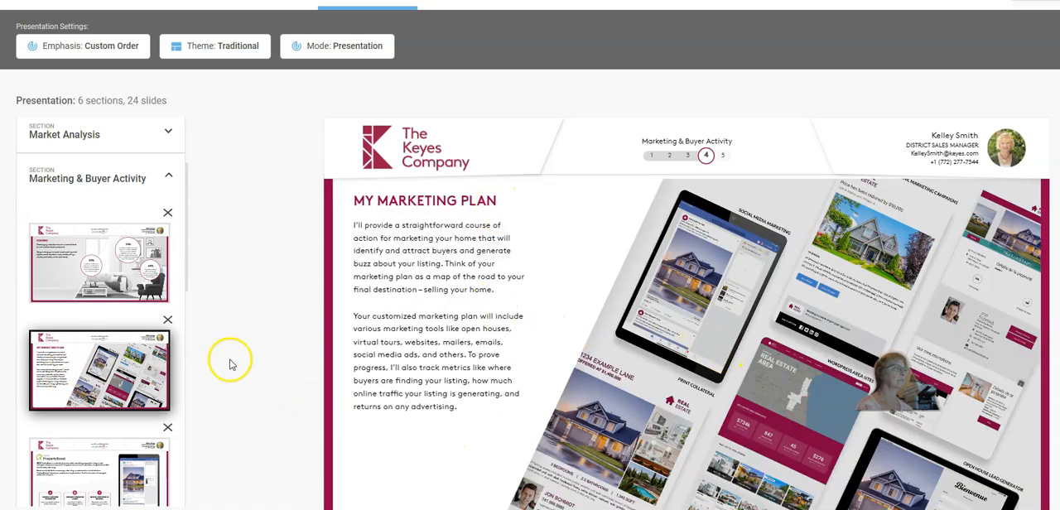
Review the CORE PropertyBoost and Marketing That Gets You Sold slides in the Marketing & Buyer Activity section
left_click_drag(187, 275, 189, 345)
left_click(78, 265)
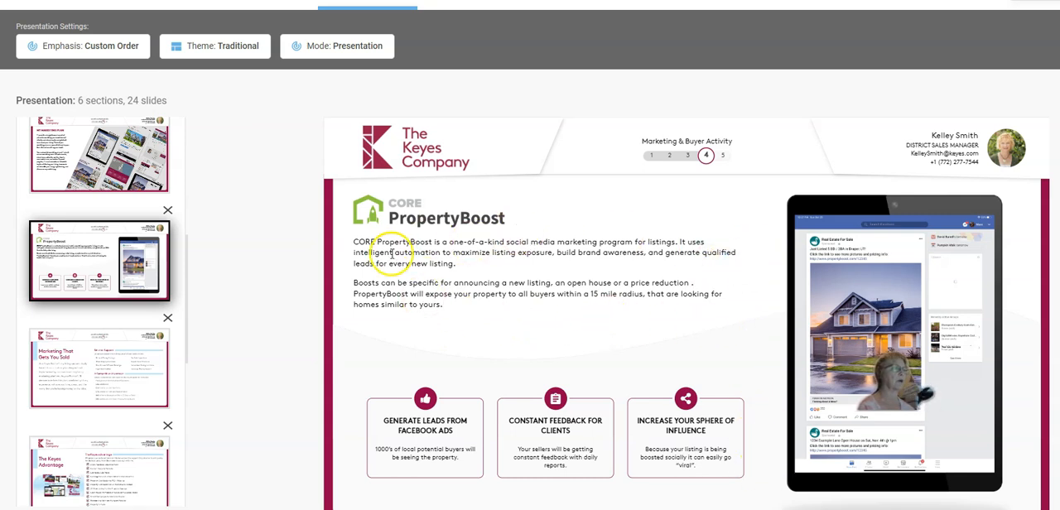
left_click(99, 367)
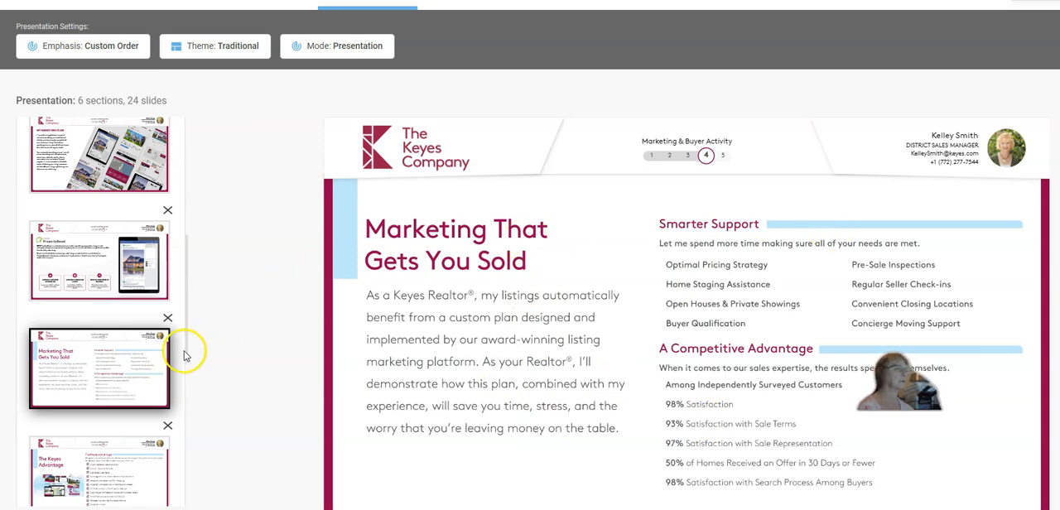
Review The Keyes Advantage and CORE Social slides in the Marketing & Buyer Activity section
scroll(189, 390, "down", 3)
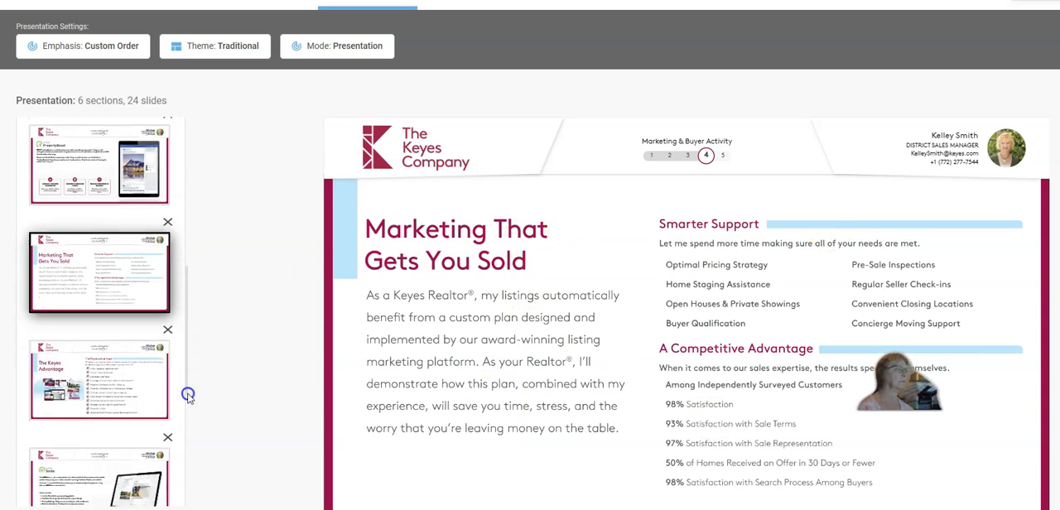
left_click(134, 289)
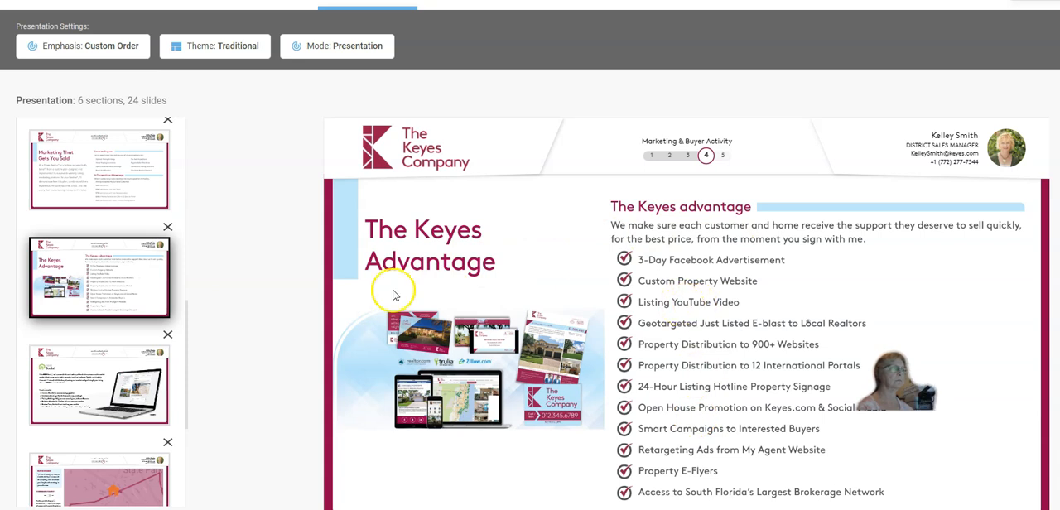
left_click(80, 387)
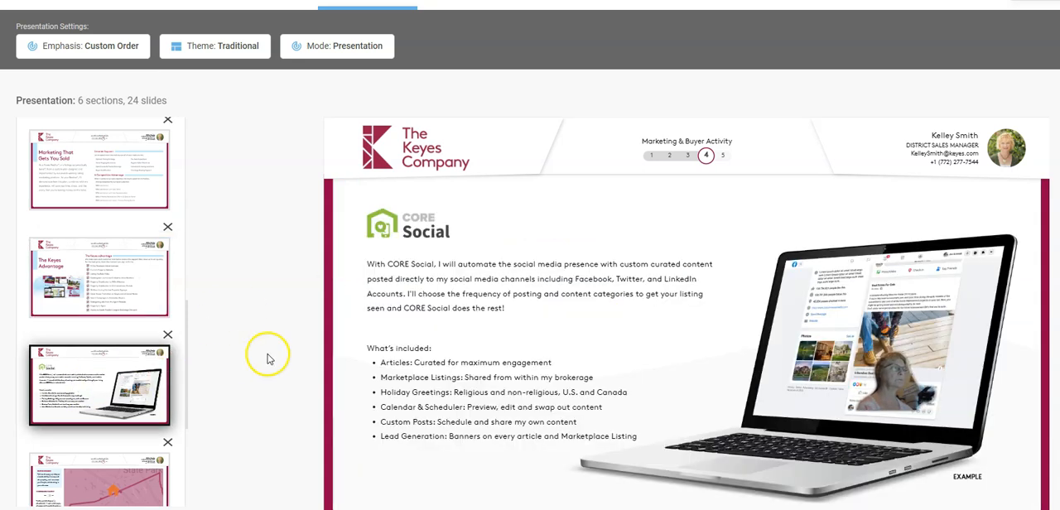
Review the Buyer Demand map with Comparable Supply switched on and back off, and view the interested buyers funnel slide
left_click_drag(186, 356, 187, 420)
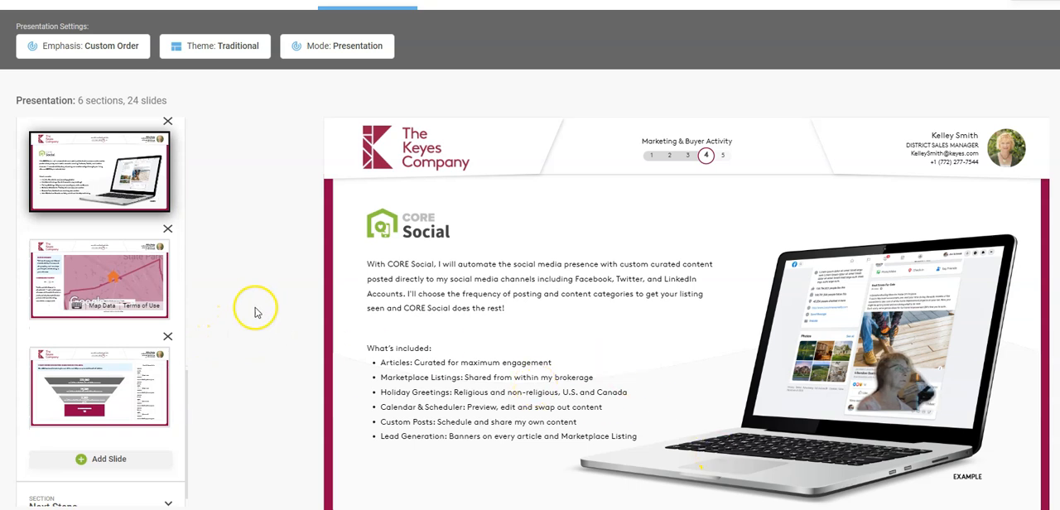
left_click(110, 289)
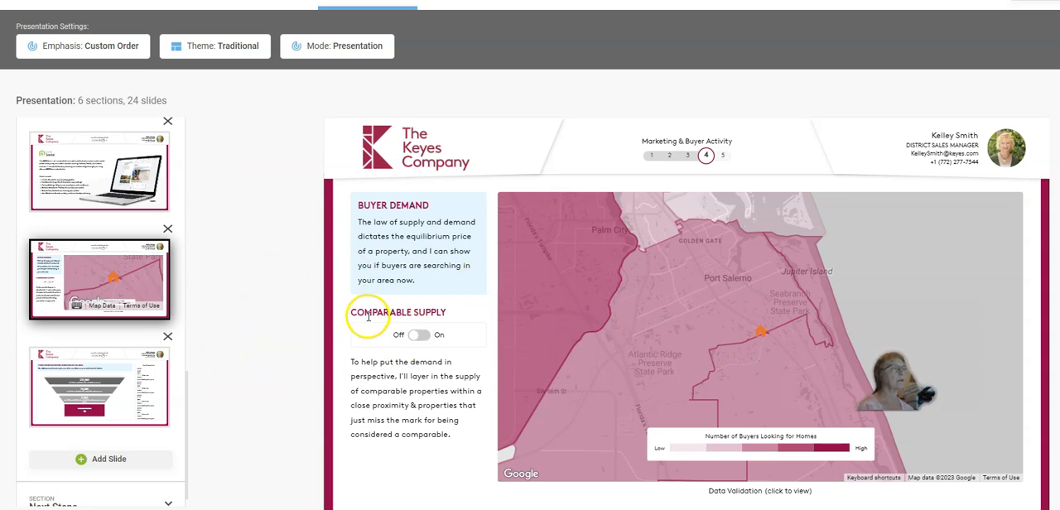
left_click(414, 337)
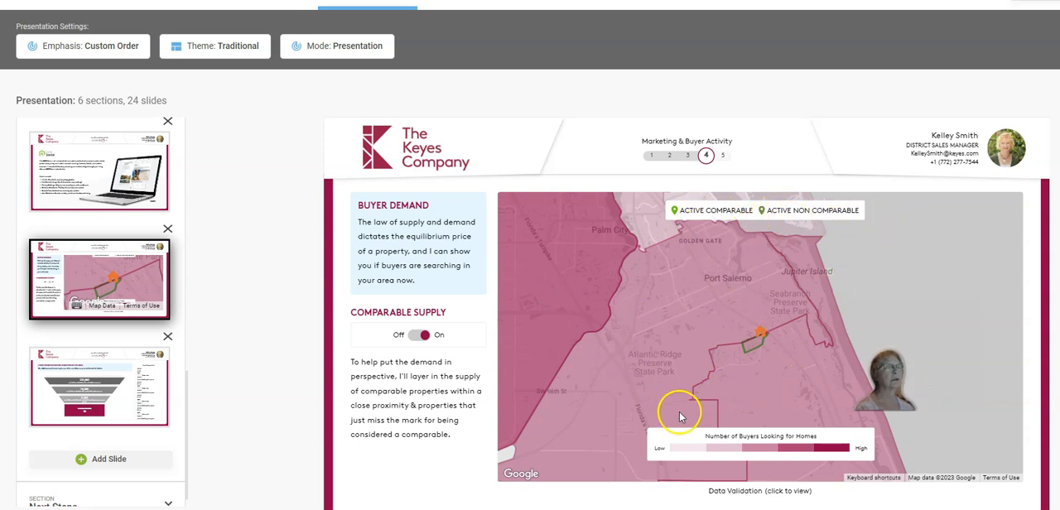
left_click(421, 335)
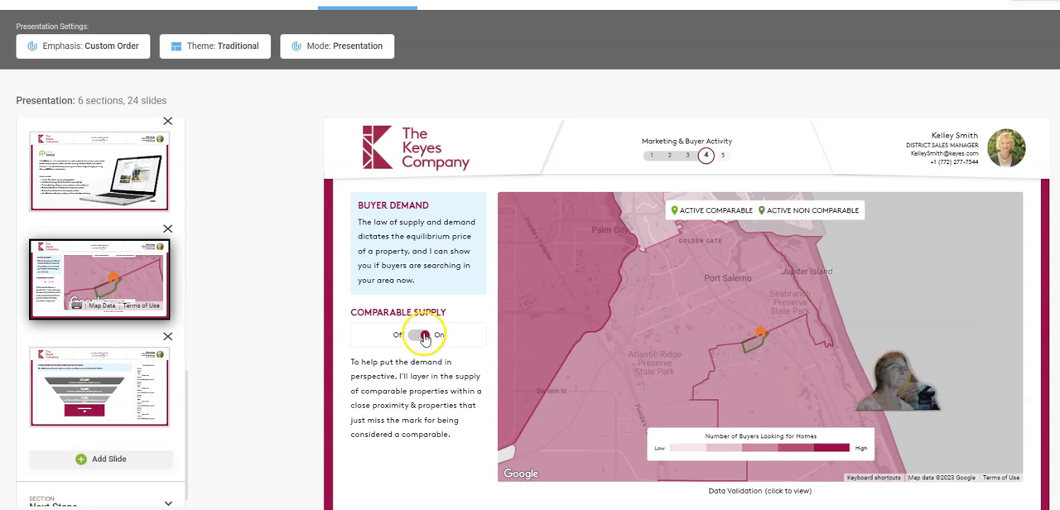
left_click(86, 386)
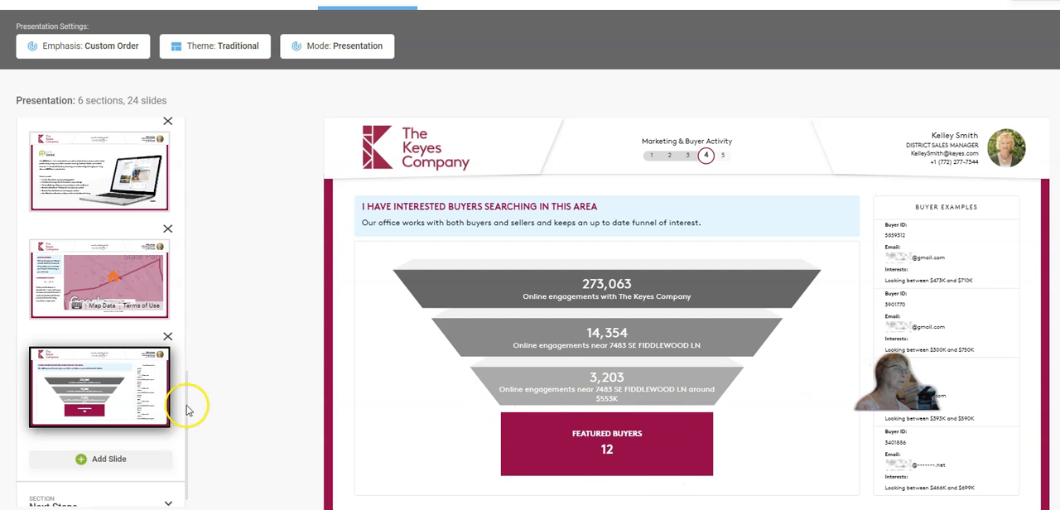
Expand the Next Steps section and review its Thank You slide
scroll(188, 416, "down", 1)
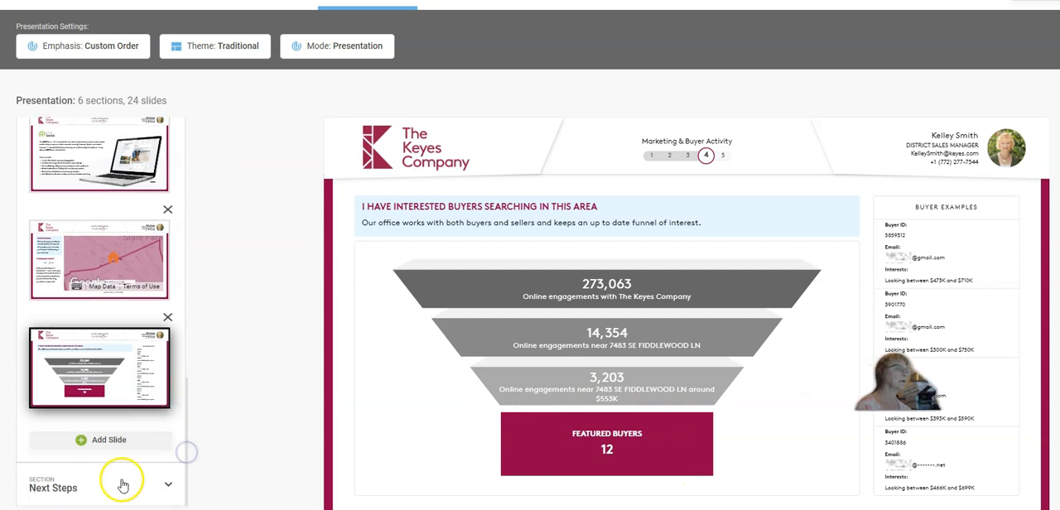
left_click(62, 487)
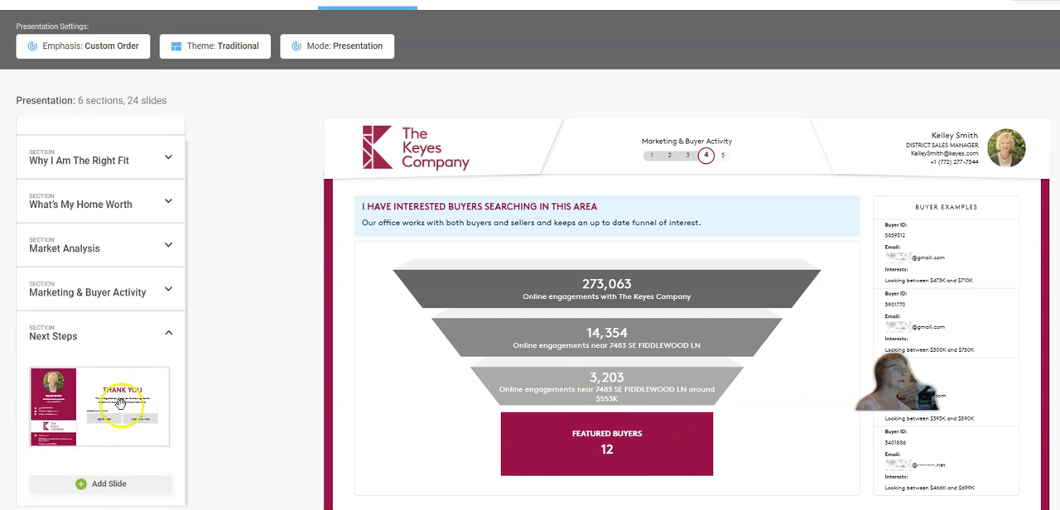
left_click(121, 402)
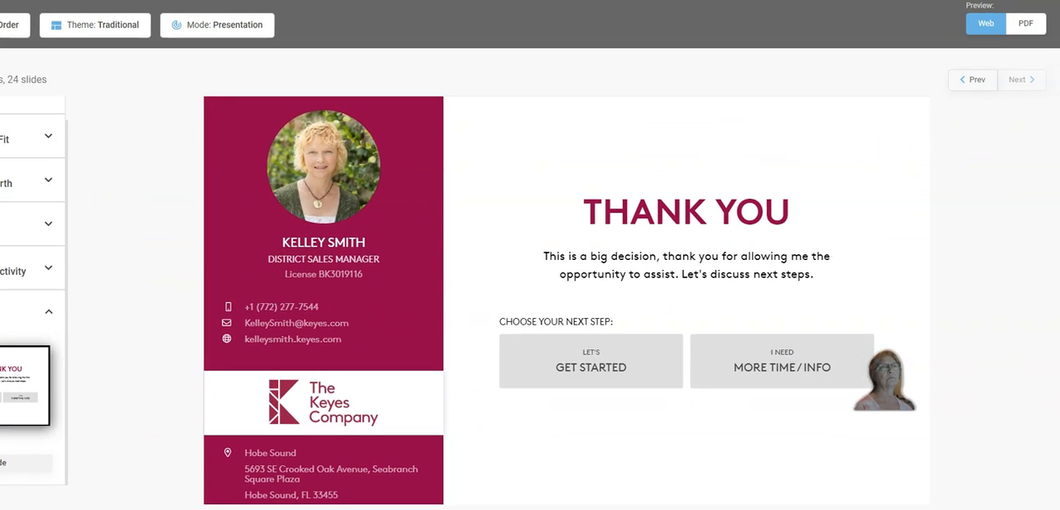
Switch the presentation preview to PDF and proceed to the Present & Share stage
left_click(1024, 25)
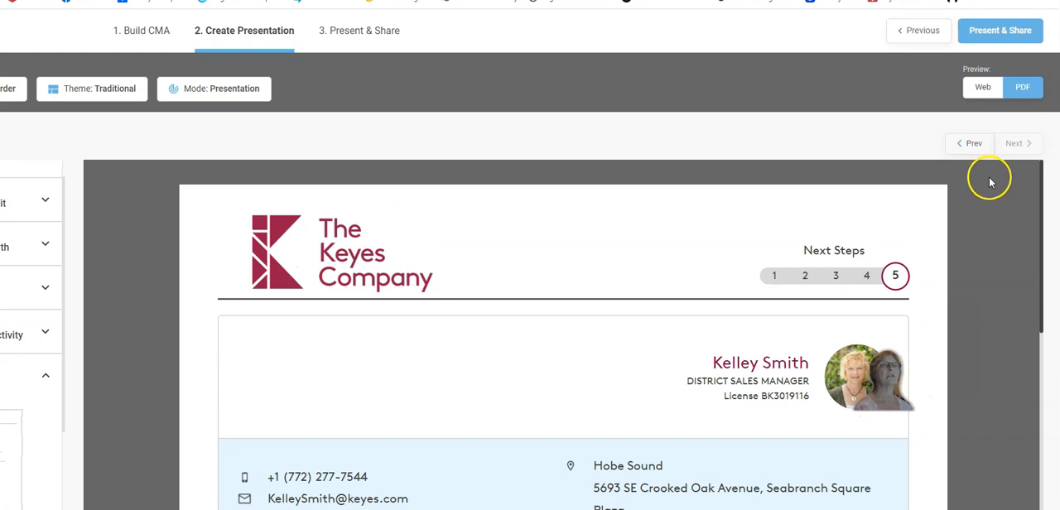
left_click(1000, 31)
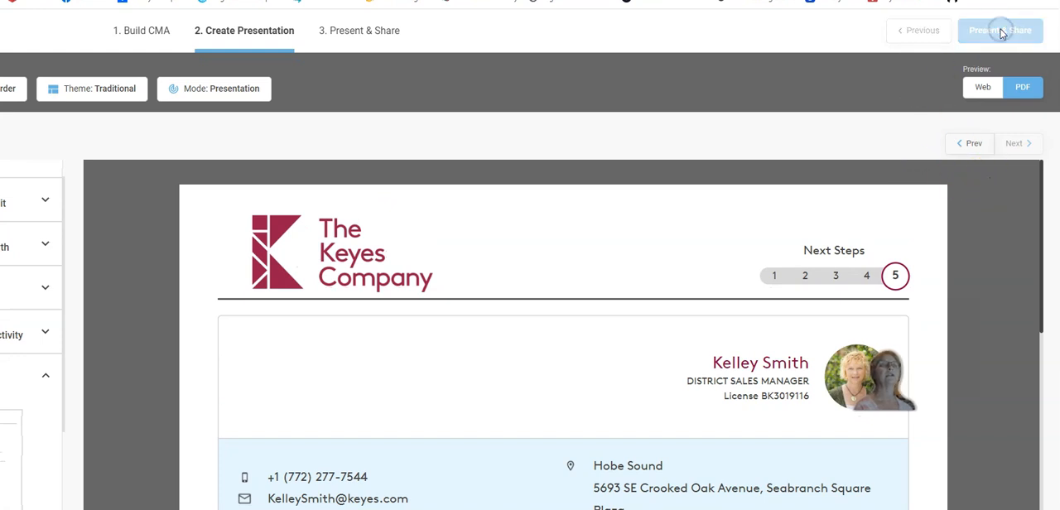